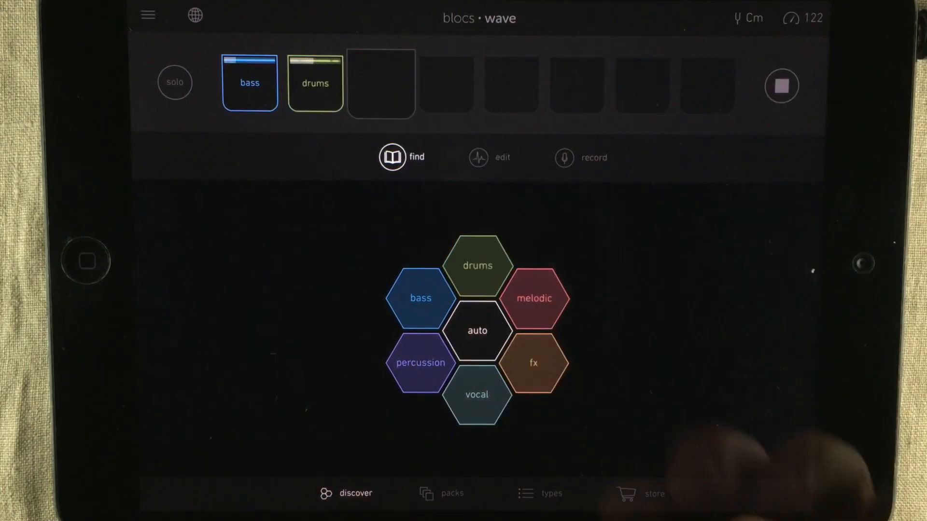
# Add a vocal loop and an fx loop to the project from the discover picker.
pyautogui.click(477, 394)
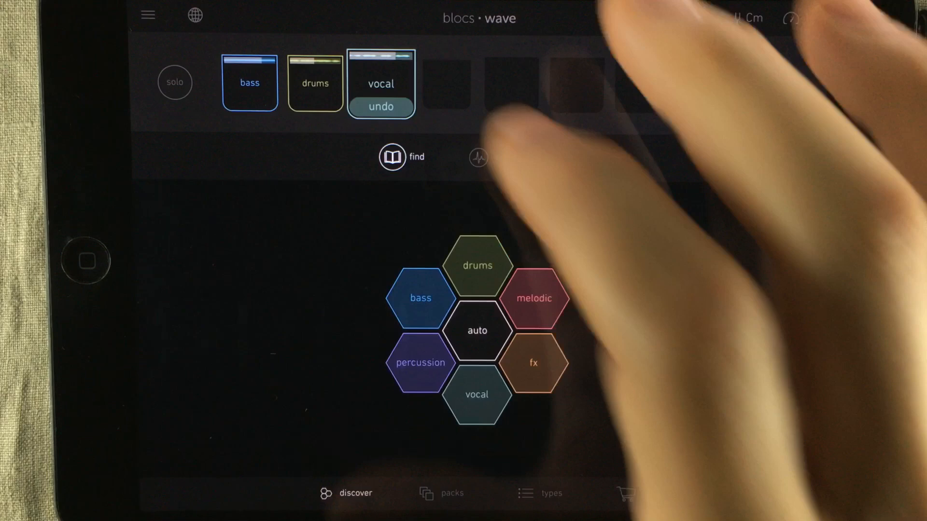
pyautogui.click(533, 363)
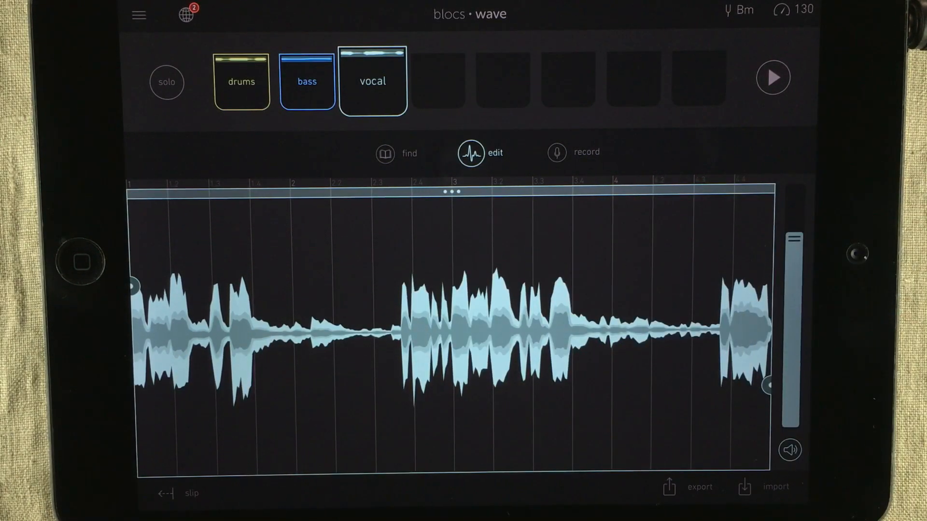
# Return to sound packs, check the saved projects list and news feed, then bring up the key choices.
pyautogui.click(384, 153)
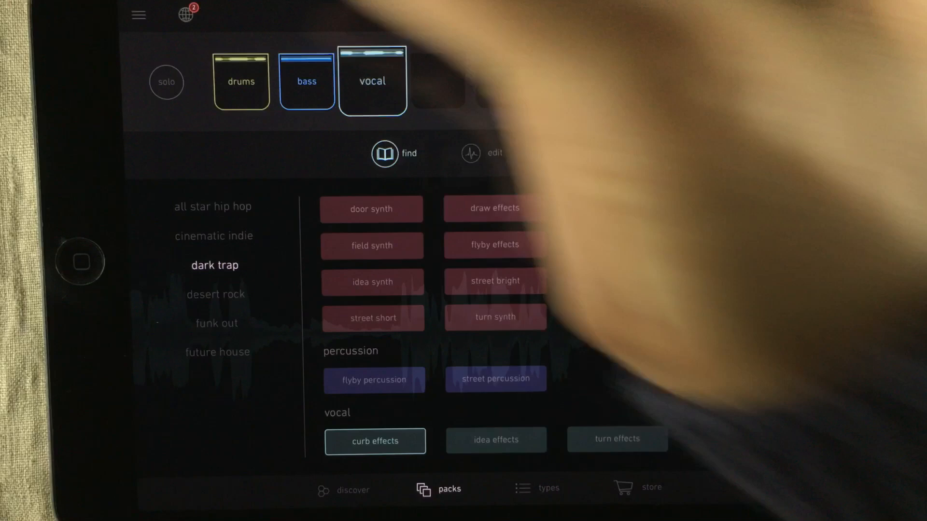
pyautogui.click(139, 15)
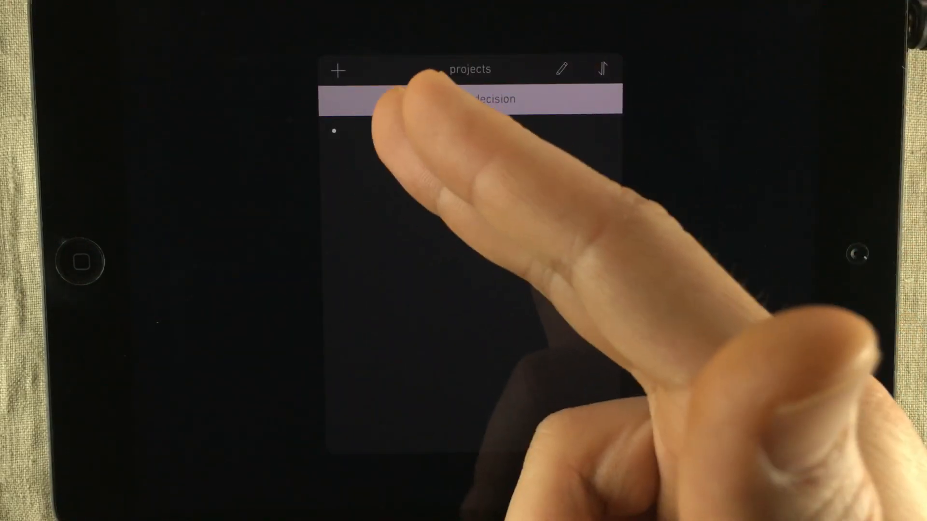
pyautogui.click(470, 100)
pyautogui.click(186, 14)
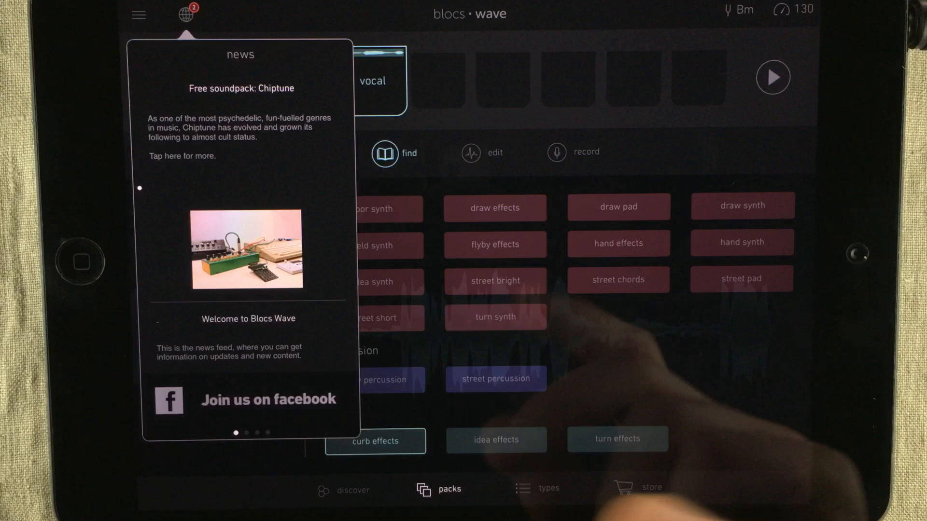
pyautogui.click(739, 10)
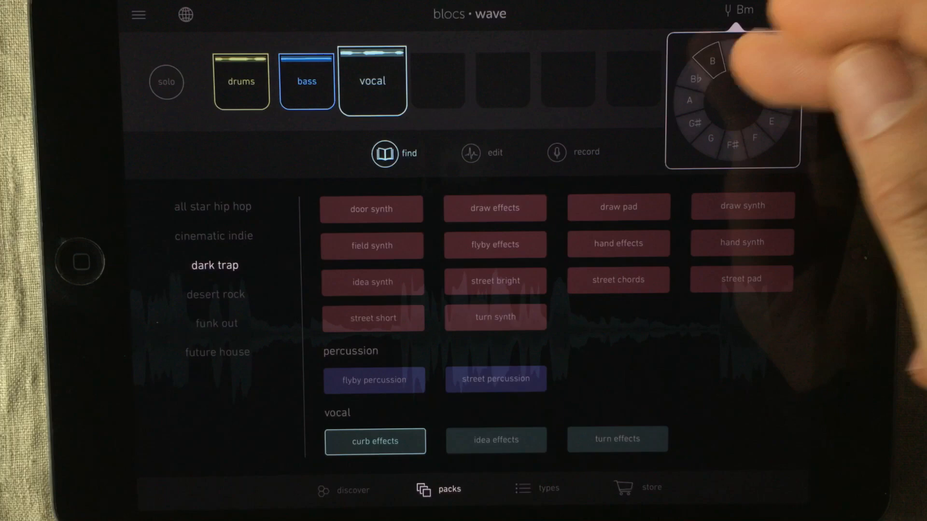
# Review the tempo settings, look at the edit and record views, then return to sound packs.
pyautogui.click(793, 9)
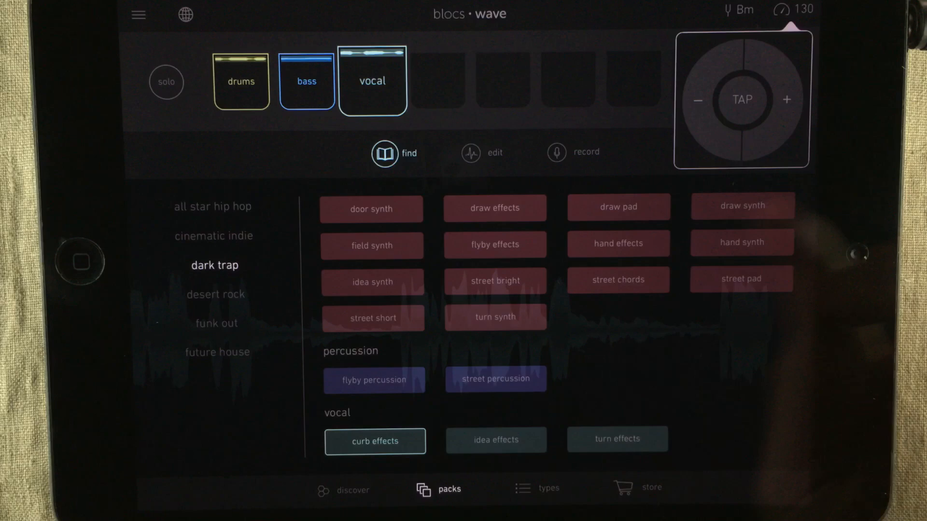
pyautogui.click(793, 10)
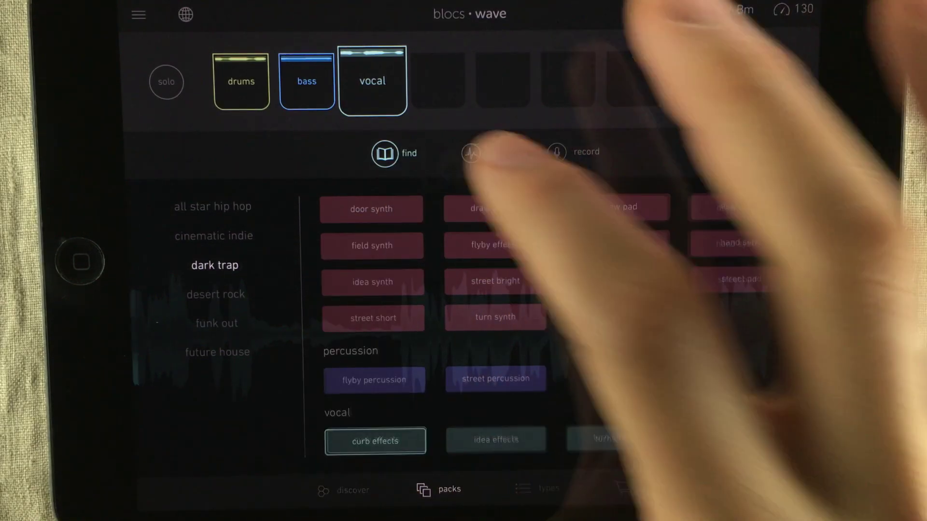
pyautogui.click(482, 152)
pyautogui.click(572, 152)
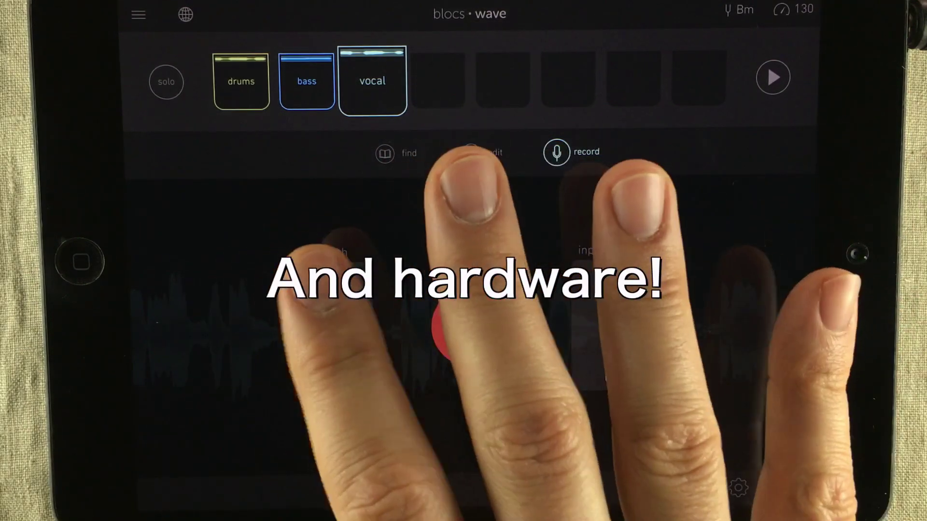
pyautogui.click(394, 153)
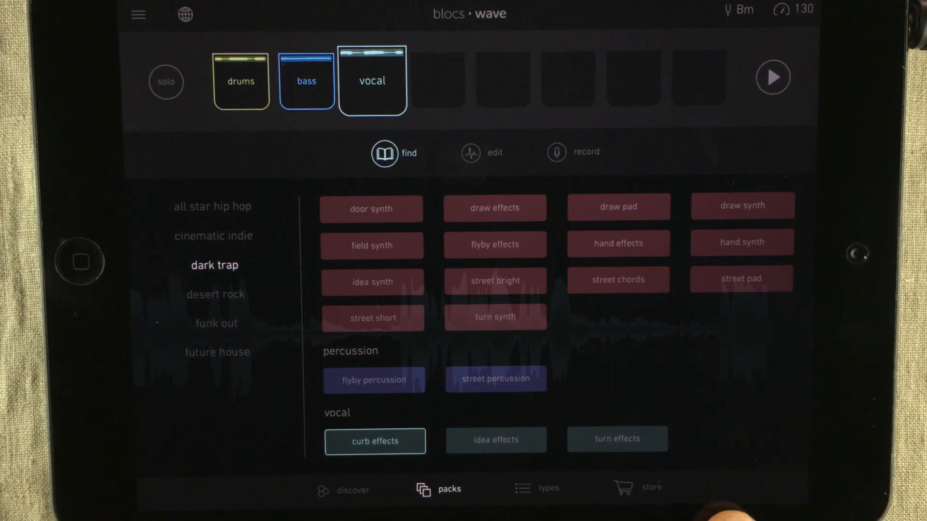
# Start a fresh bloc, load a drums loop into it and play it.
pyautogui.click(343, 490)
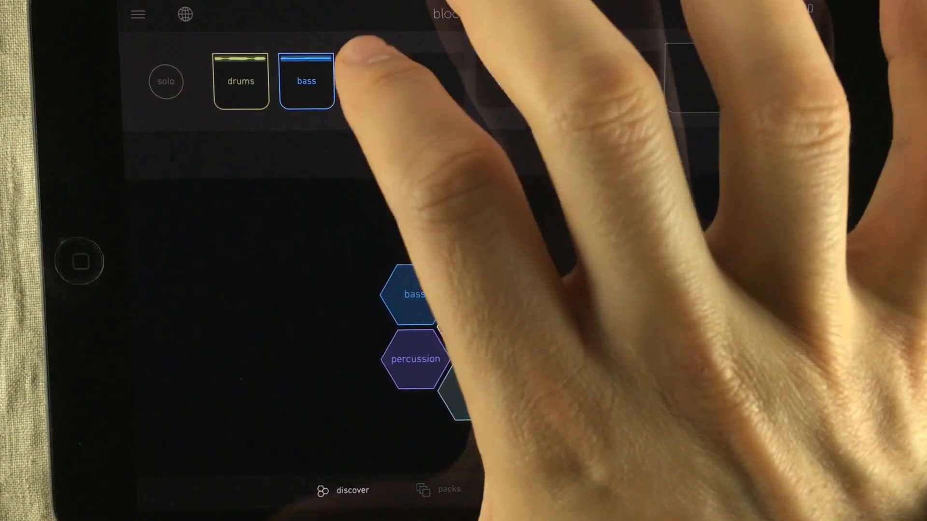
pyautogui.click(306, 80)
pyautogui.click(240, 80)
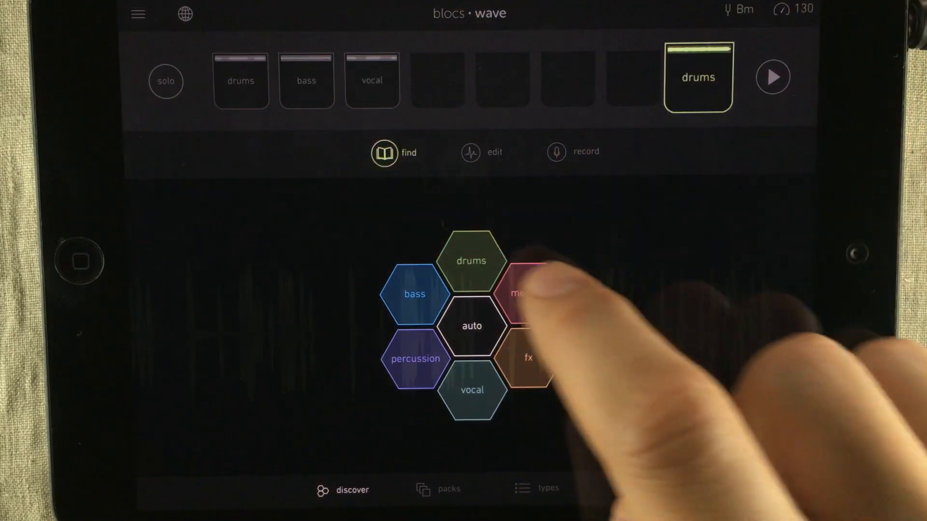
pyautogui.click(532, 293)
pyautogui.click(773, 78)
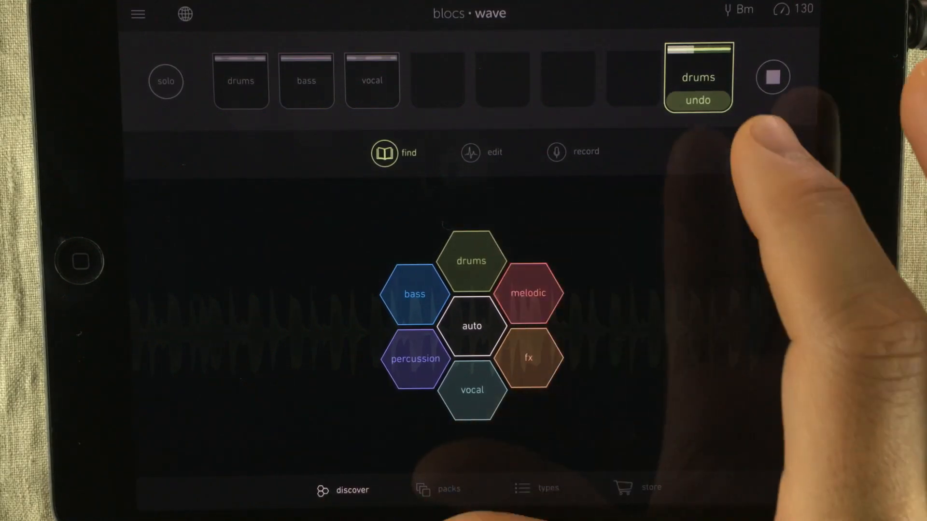
# Undo that drums loop and audition several other drums loops in the new bloc.
pyautogui.click(699, 99)
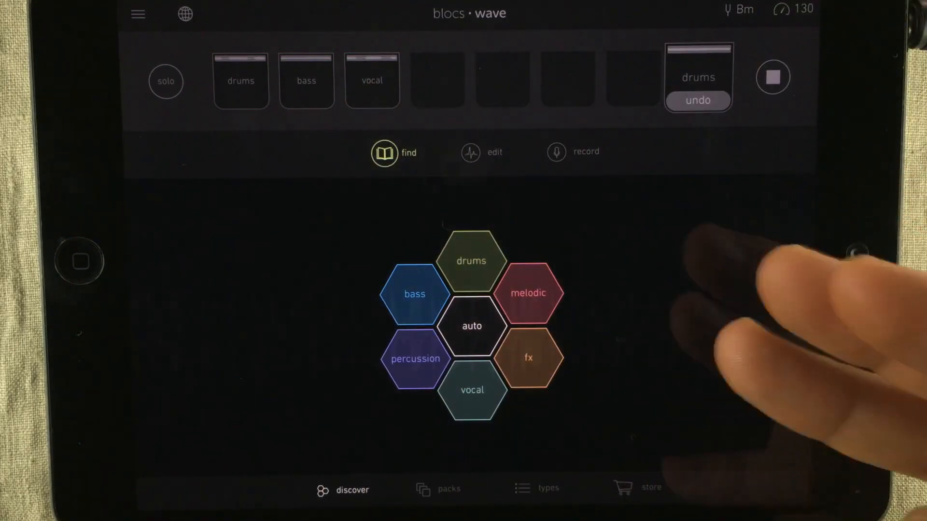
pyautogui.click(471, 261)
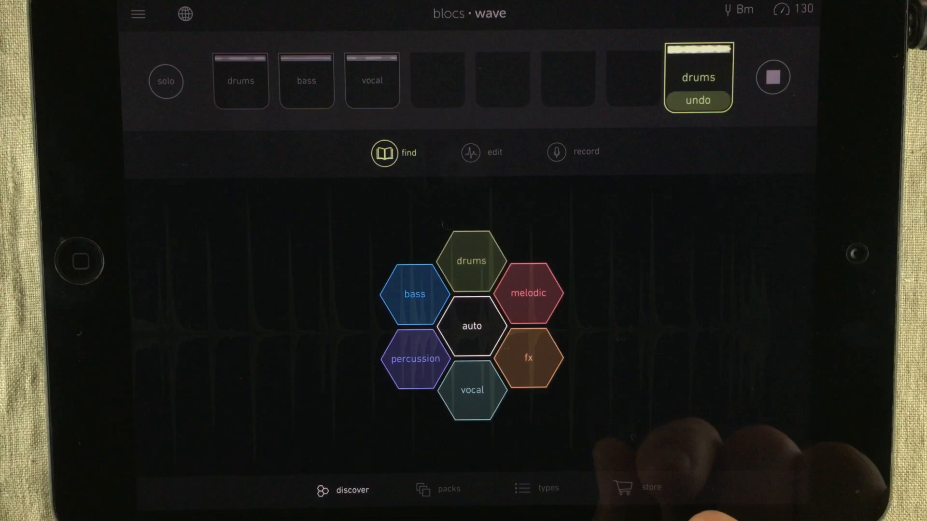
pyautogui.click(472, 260)
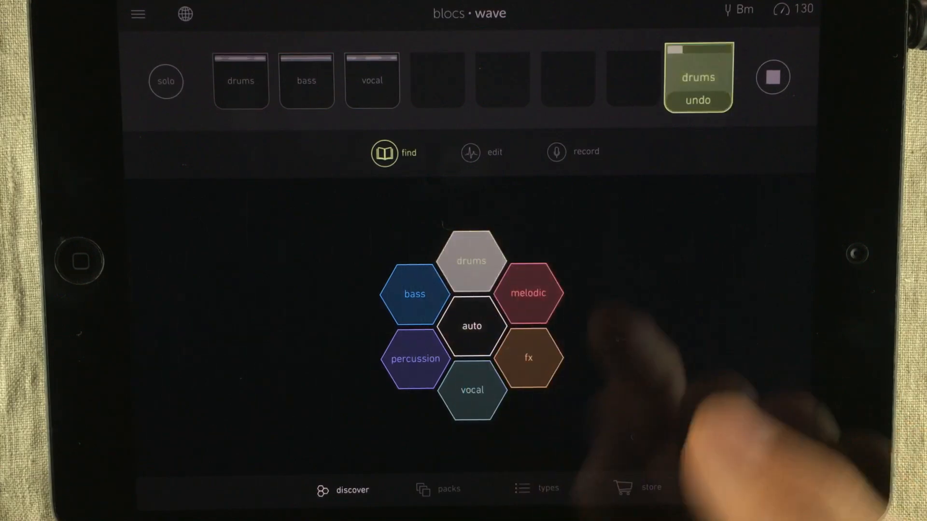
pyautogui.click(489, 272)
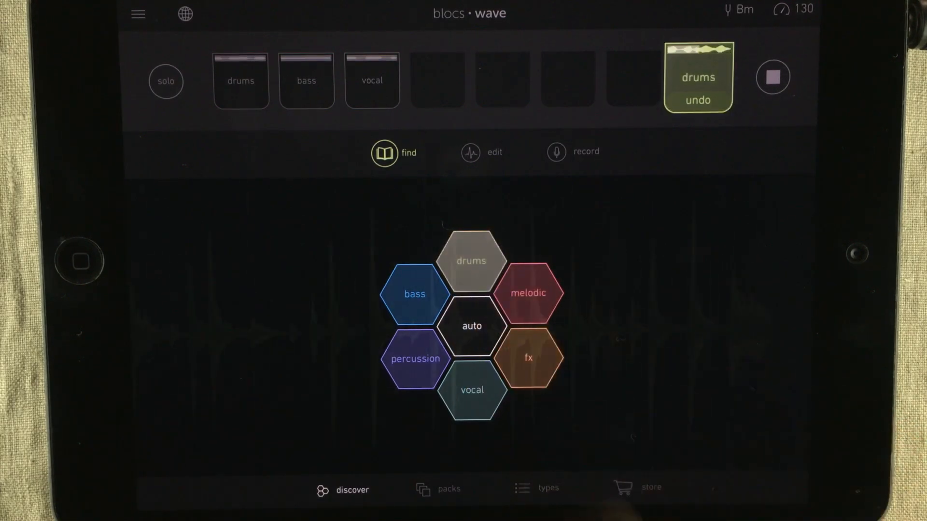
# Audition several melodic loops in the active bloc, undoing the last try.
pyautogui.click(698, 77)
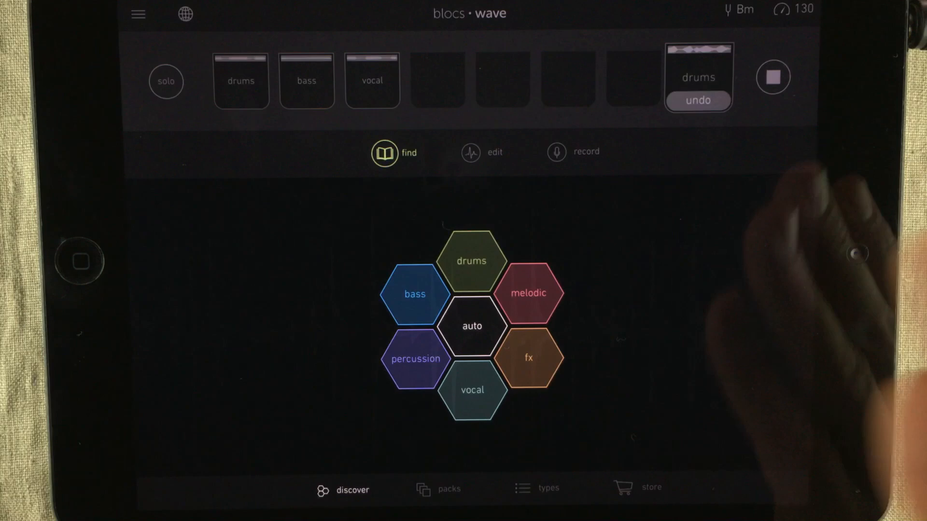
pyautogui.click(698, 78)
pyautogui.click(528, 292)
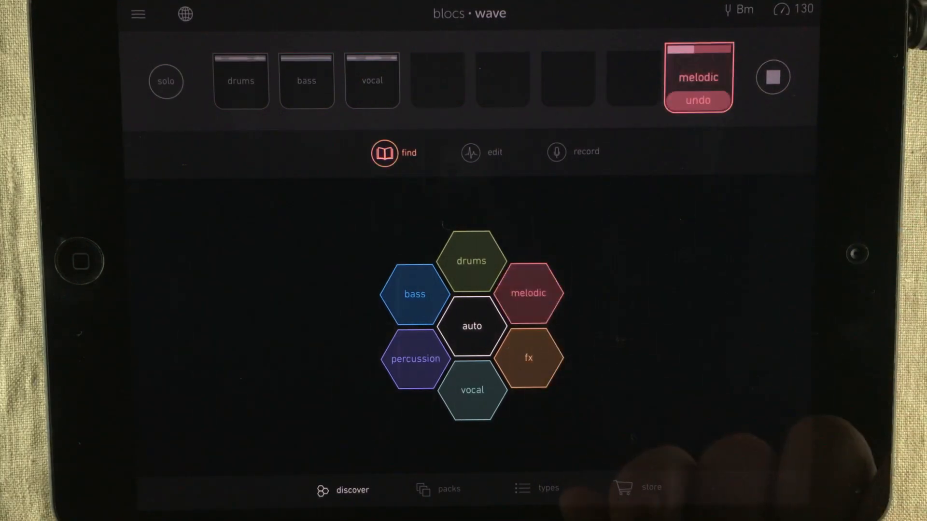
pyautogui.click(527, 292)
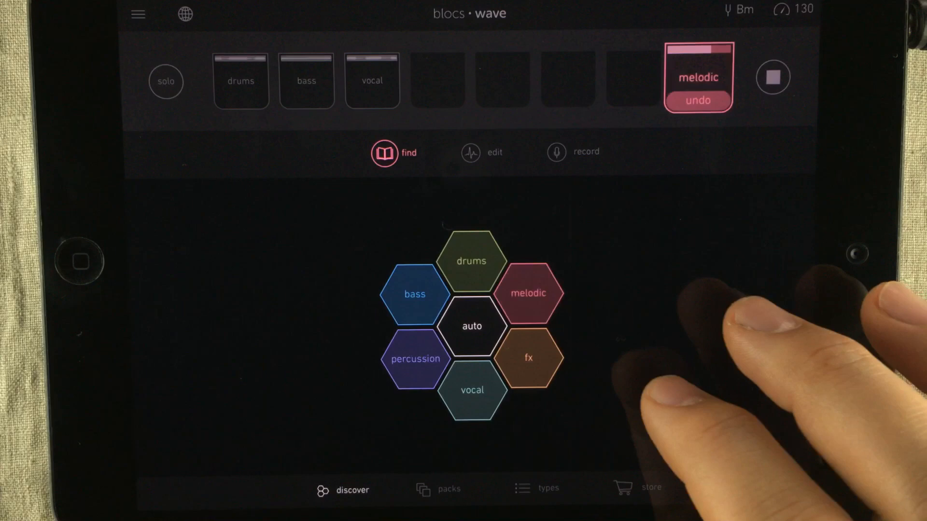
pyautogui.click(528, 293)
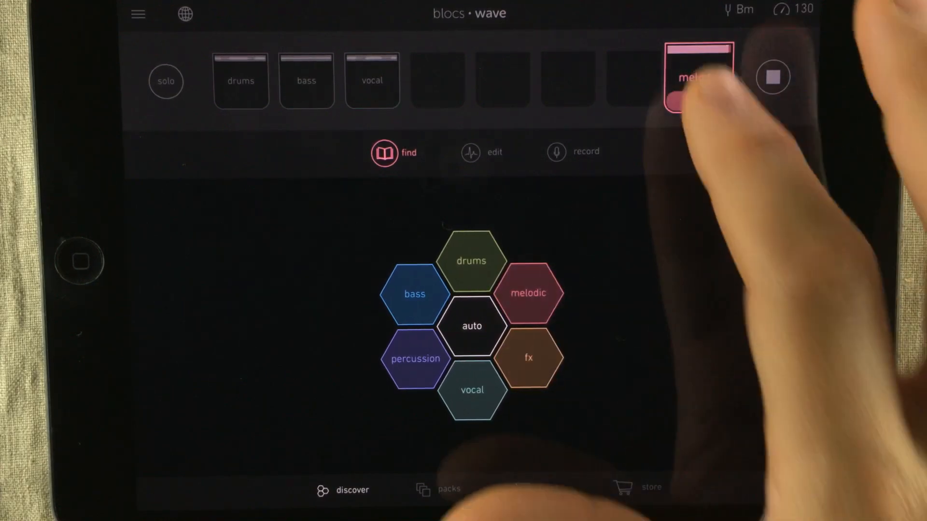
pyautogui.click(698, 100)
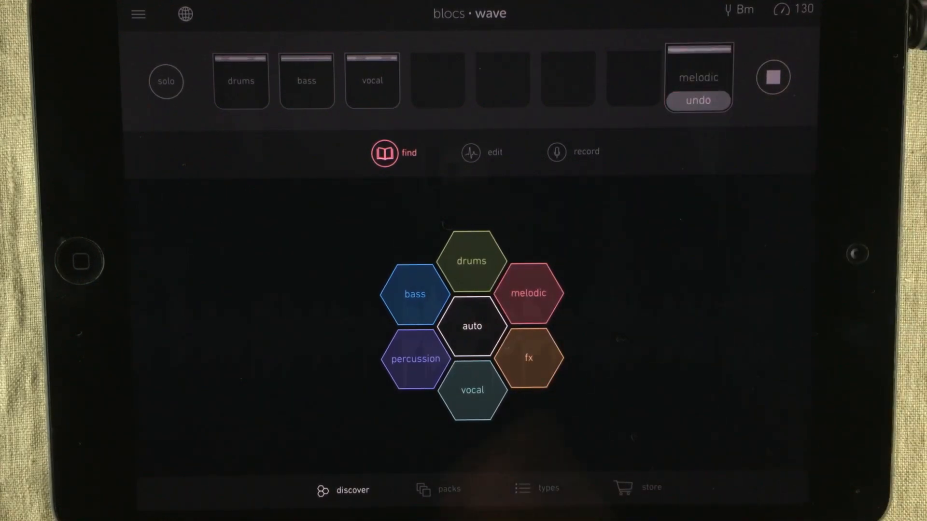
pyautogui.click(697, 78)
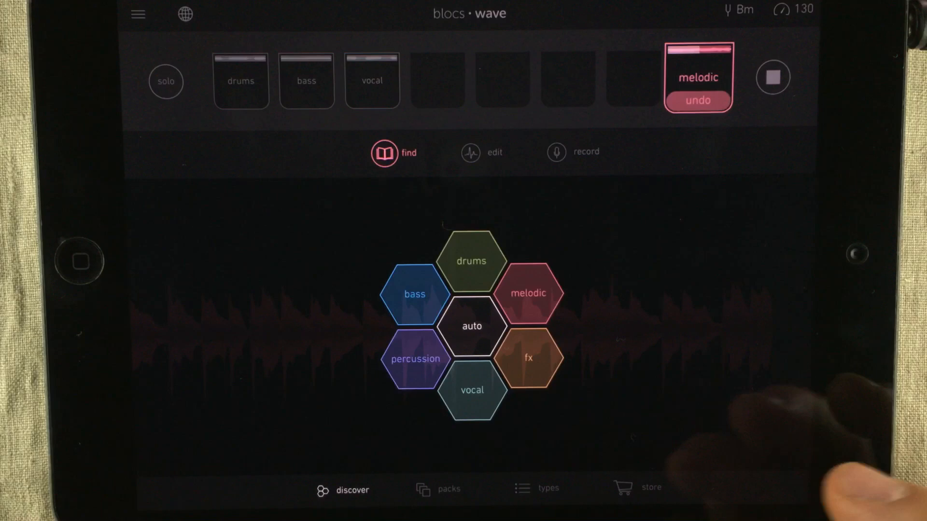
# Add a new drums bloc, then audition several vocal loops and keep a fresh one.
pyautogui.click(471, 261)
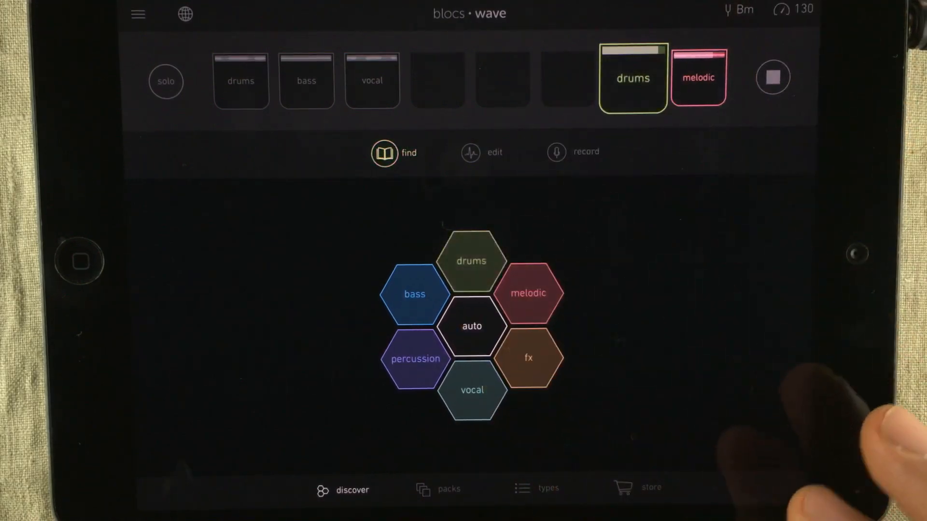
pyautogui.click(471, 261)
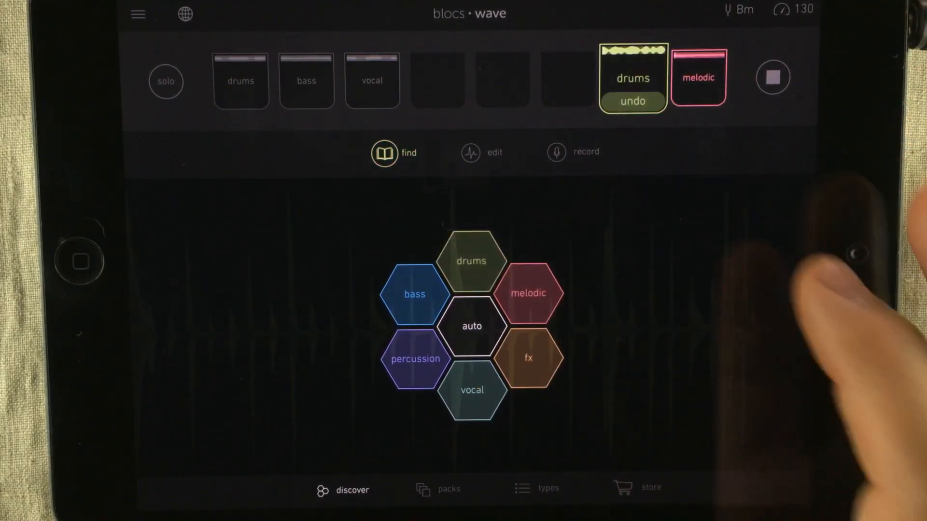
pyautogui.click(472, 390)
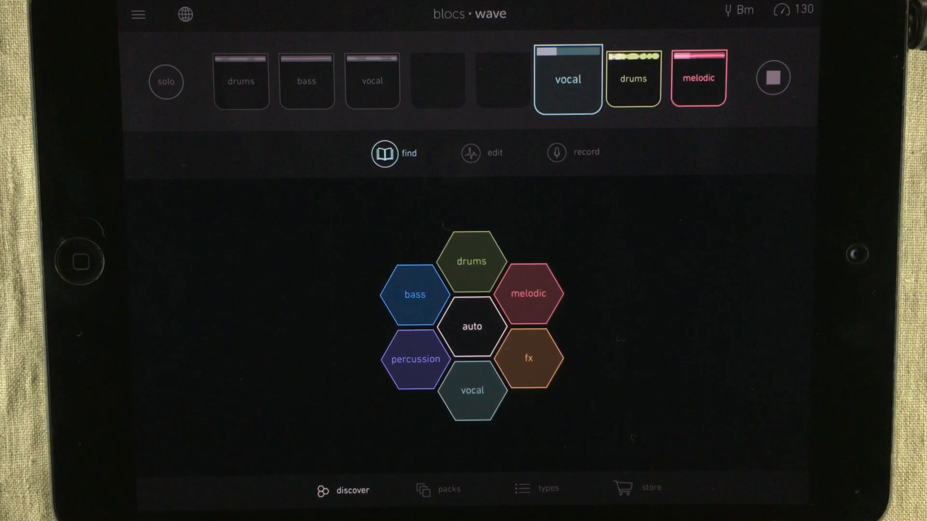
pyautogui.click(473, 391)
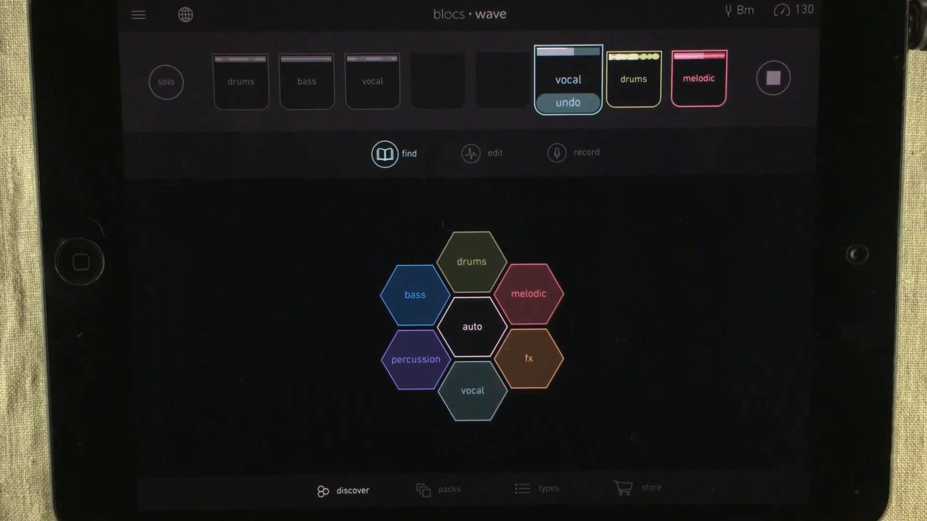
pyautogui.click(472, 391)
pyautogui.click(472, 390)
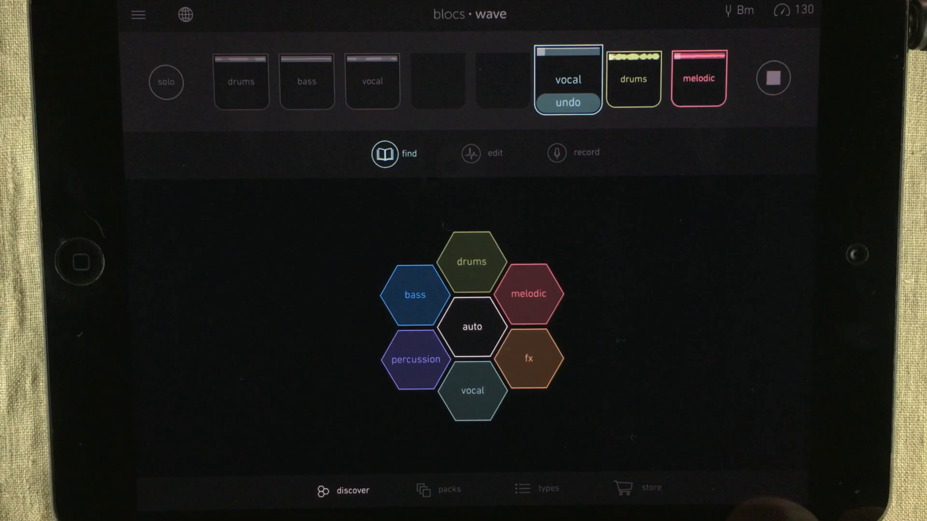
# Stop playback and adjust the project tempo to 131 BPM.
pyautogui.click(774, 79)
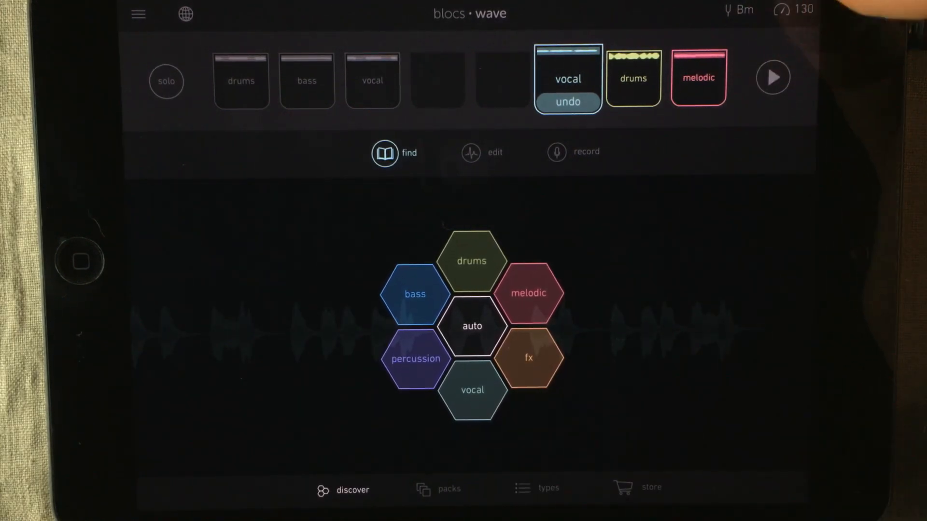
pyautogui.click(793, 9)
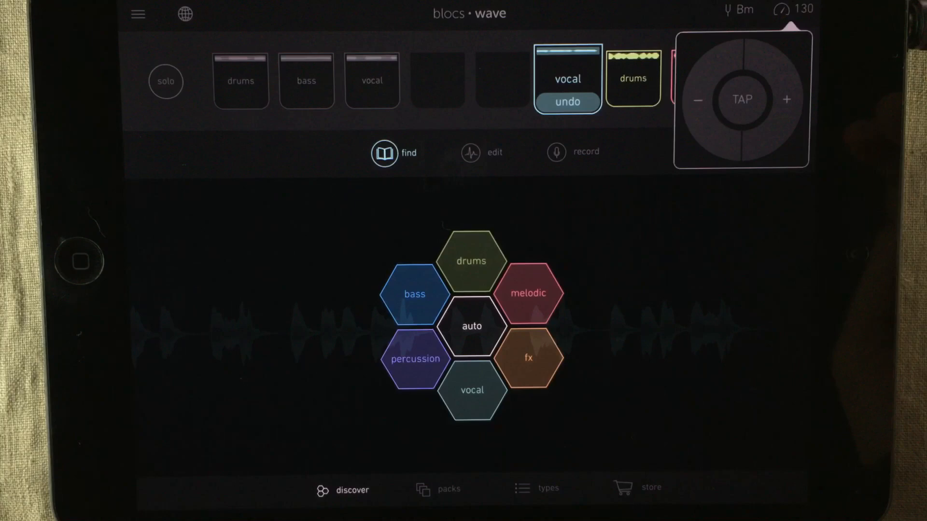
pyautogui.moveTo(724, 109); pyautogui.dragTo(753, 80)
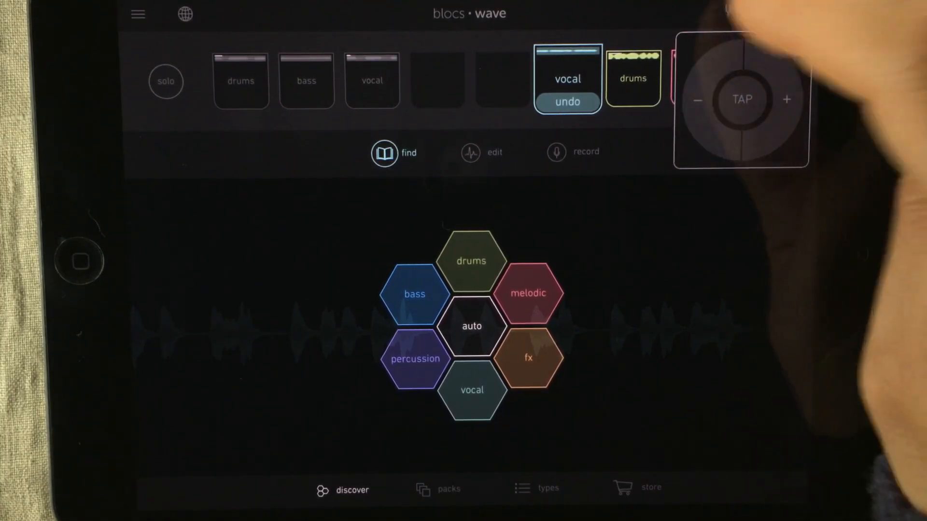
pyautogui.click(792, 10)
# Change the project key to C#m and start playback.
pyautogui.click(793, 9)
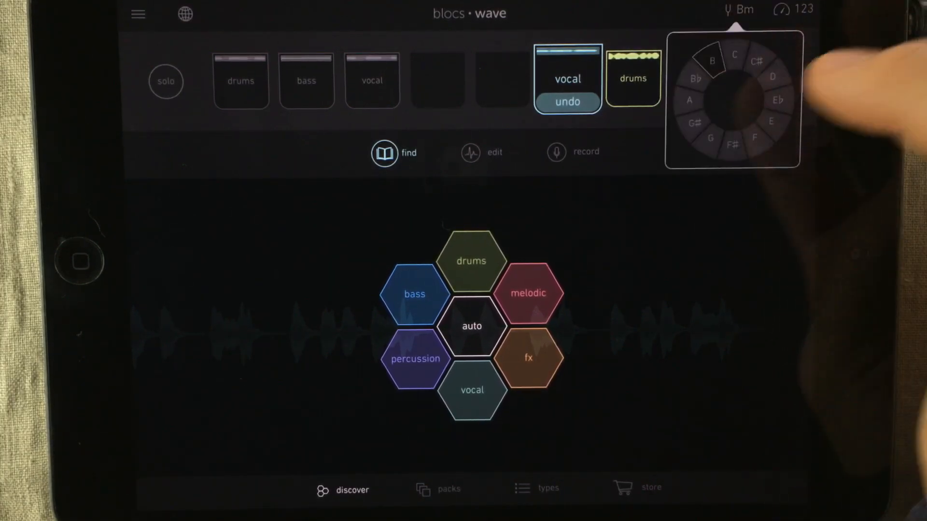
pyautogui.click(724, 94)
pyautogui.click(793, 9)
pyautogui.click(772, 77)
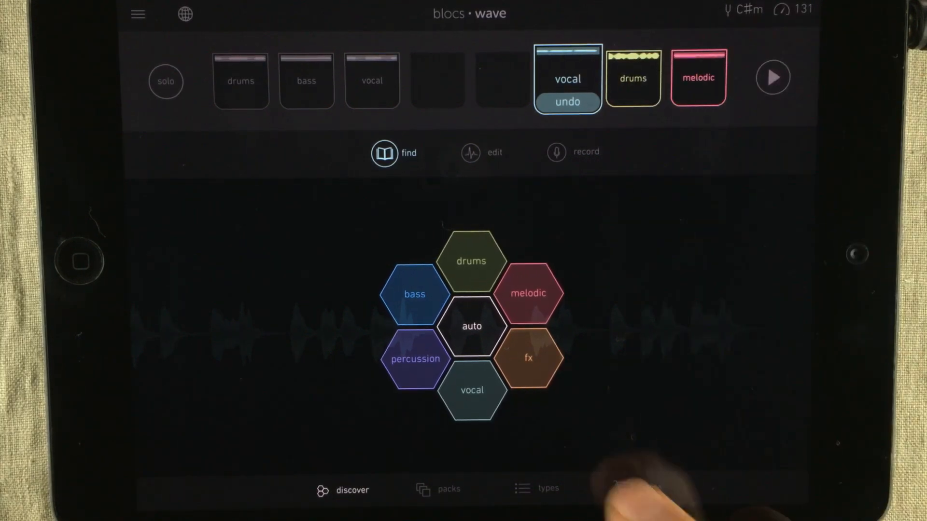
# Preview two House of EDM loops in the store, stop the preview, then browse loops by pack.
pyautogui.click(638, 489)
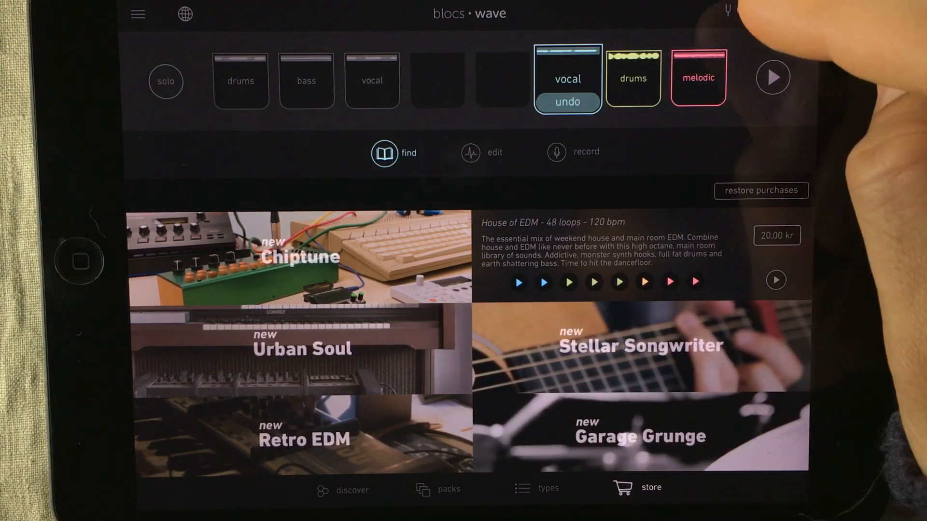
pyautogui.click(645, 281)
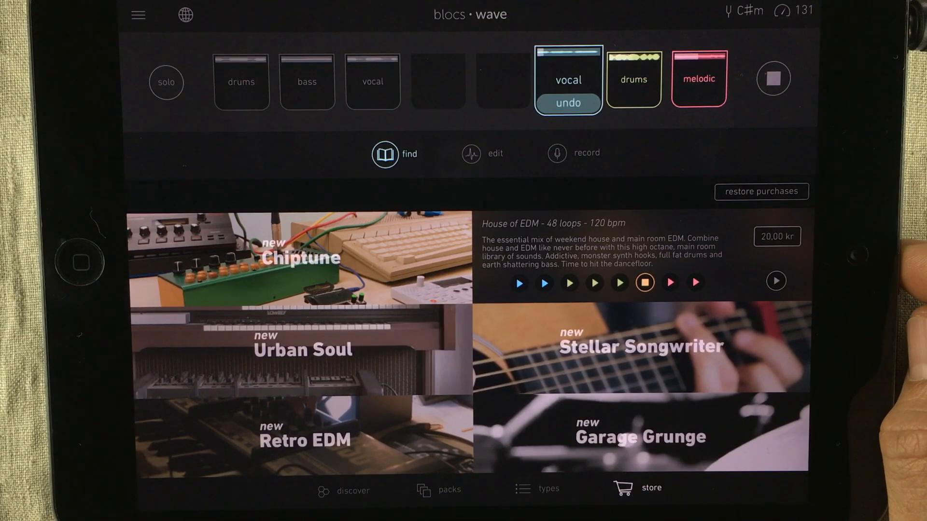
pyautogui.click(595, 283)
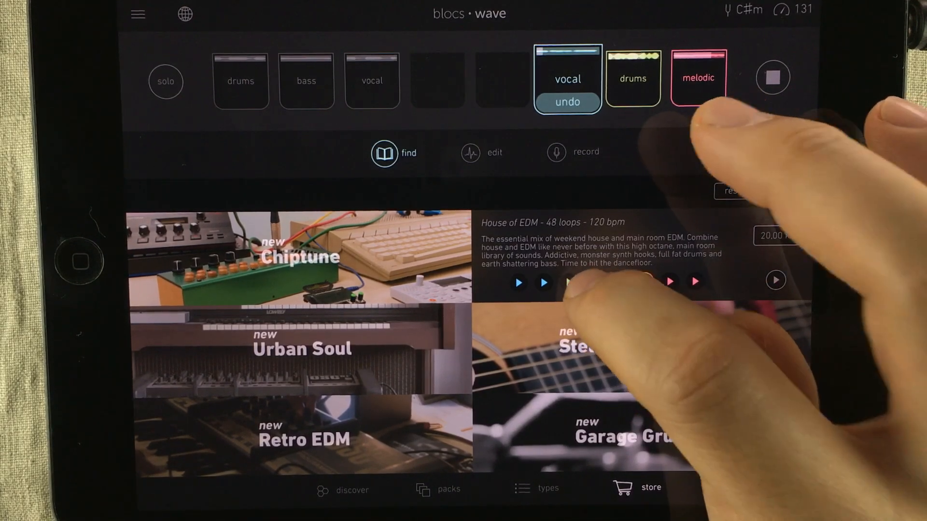
pyautogui.click(772, 78)
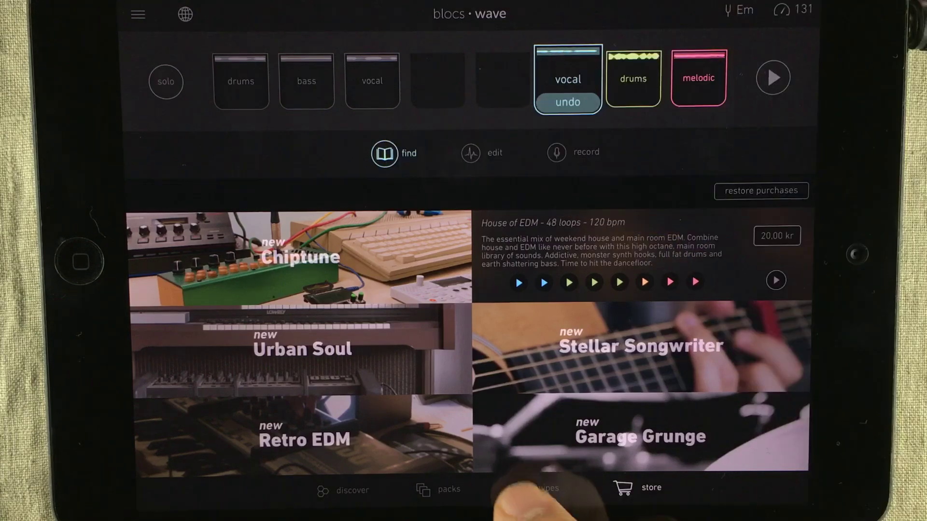
pyautogui.click(438, 489)
# Flip through the loop browsing views and show the dark trap pack's loops.
pyautogui.click(548, 488)
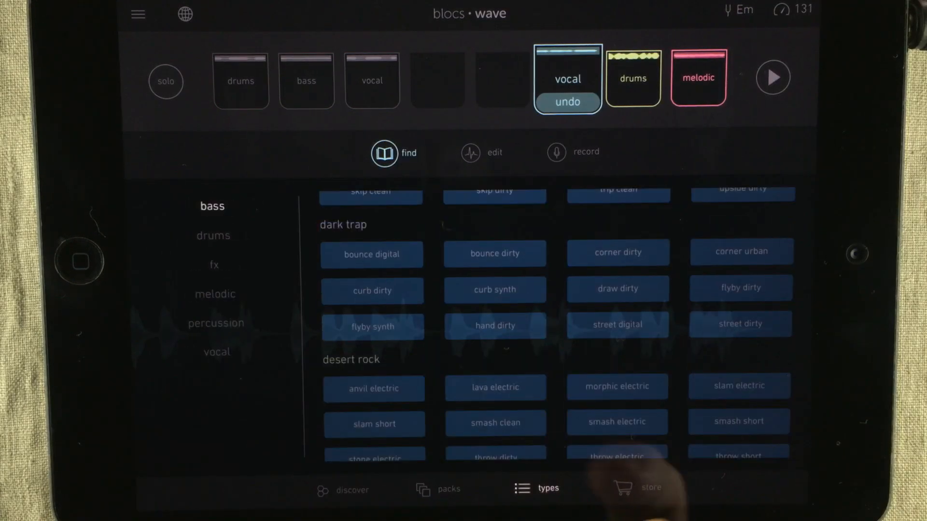
pyautogui.click(651, 487)
pyautogui.click(438, 489)
pyautogui.click(352, 491)
pyautogui.click(439, 489)
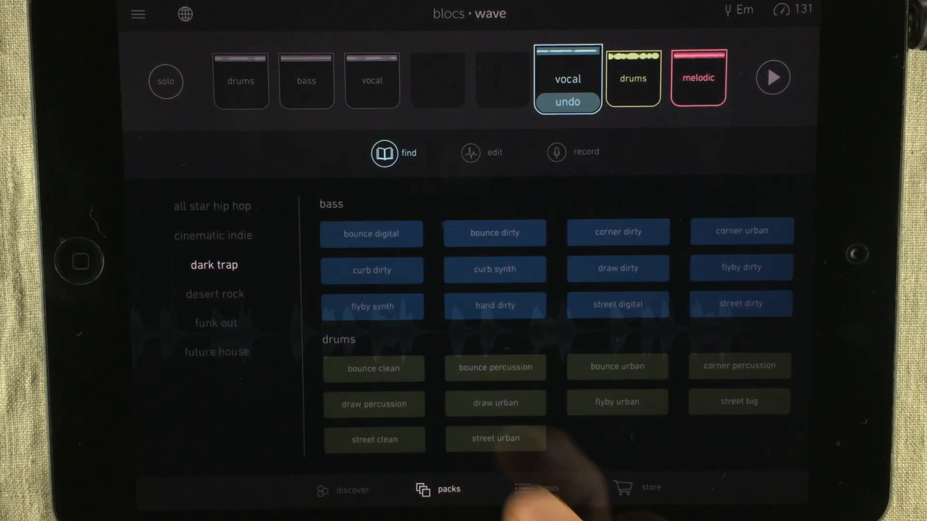
pyautogui.click(548, 488)
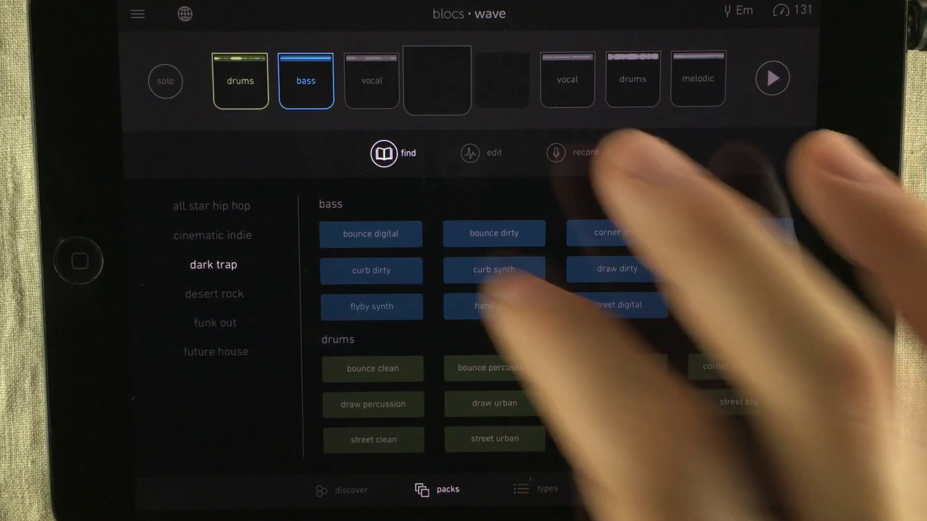
# Try curb synth, draw dirty and flyby dirty bass loops, keeping draw dirty in the new bass bloc.
pyautogui.click(493, 269)
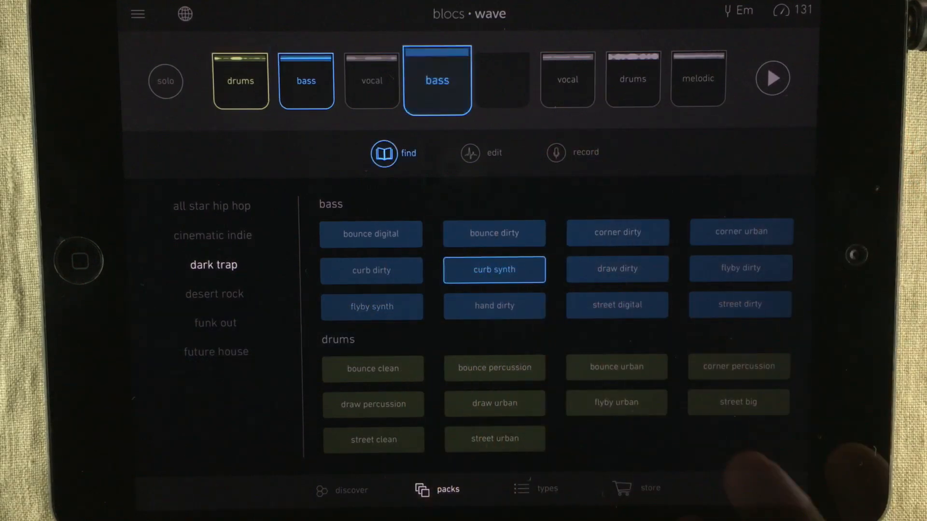
pyautogui.click(617, 269)
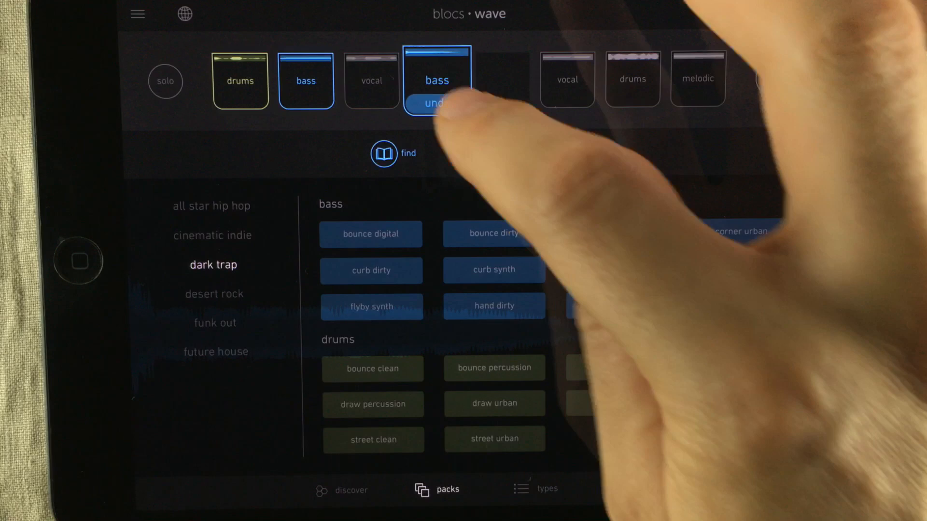
pyautogui.click(437, 103)
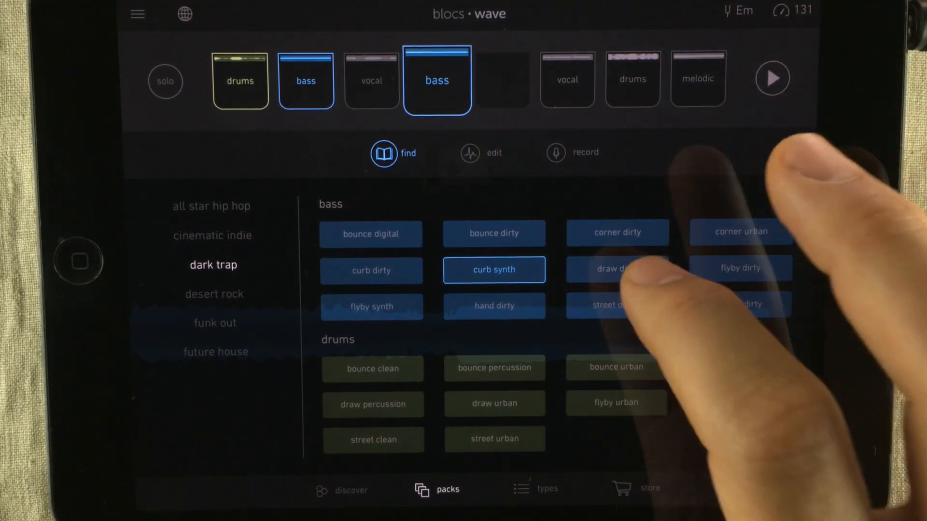
pyautogui.click(616, 268)
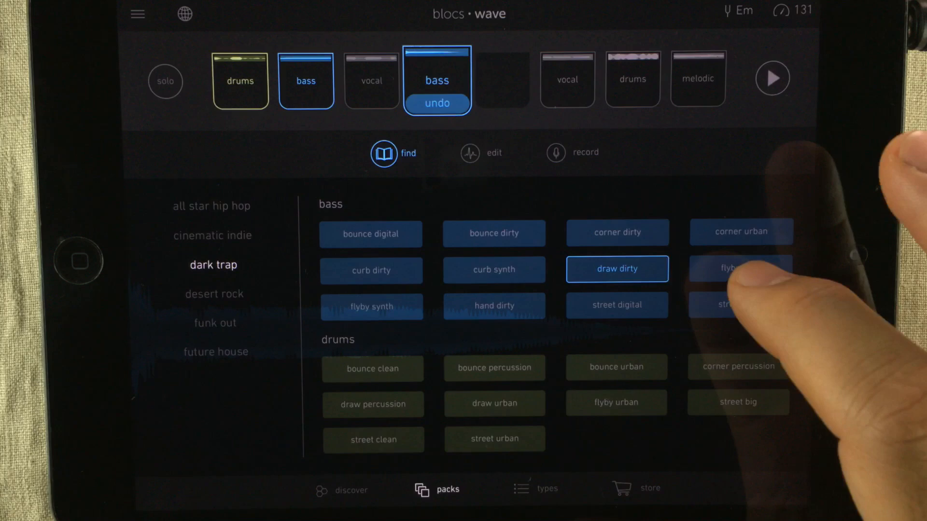
pyautogui.click(741, 268)
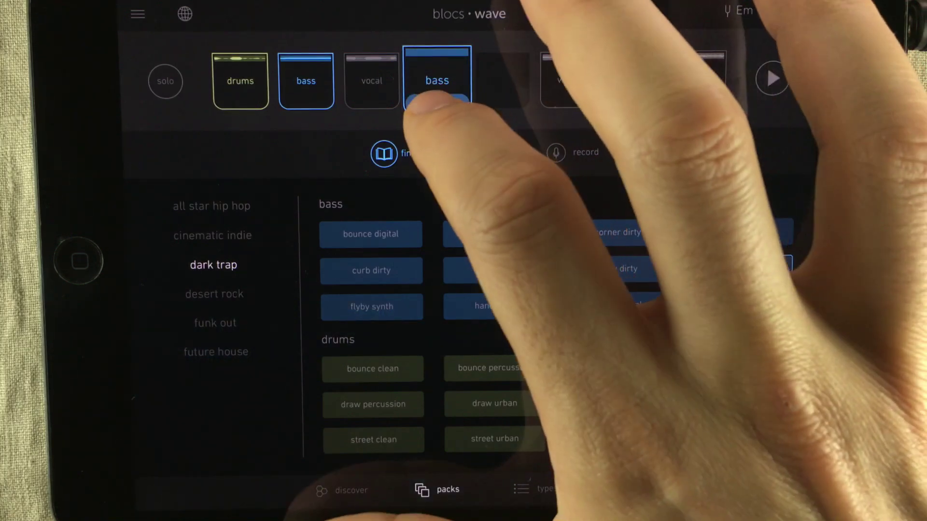
pyautogui.click(437, 103)
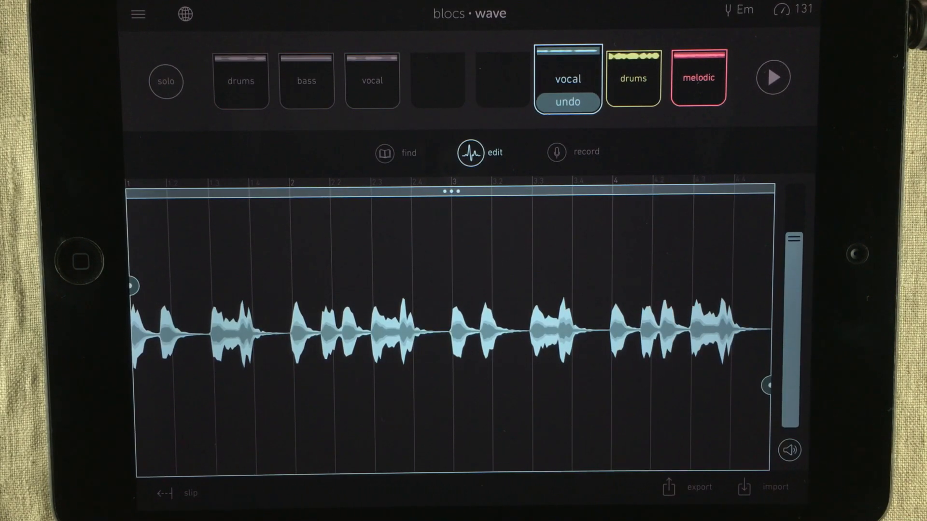
# Trim the vocal loop to a short slice, shift it along, and move the drums region later.
pyautogui.moveTo(767, 380); pyautogui.dragTo(412, 389)
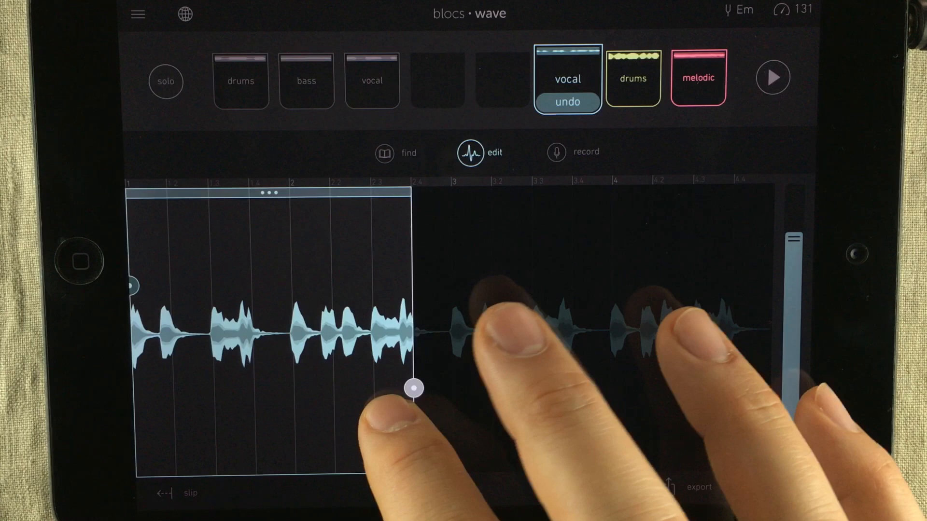
pyautogui.moveTo(132, 284); pyautogui.dragTo(331, 285)
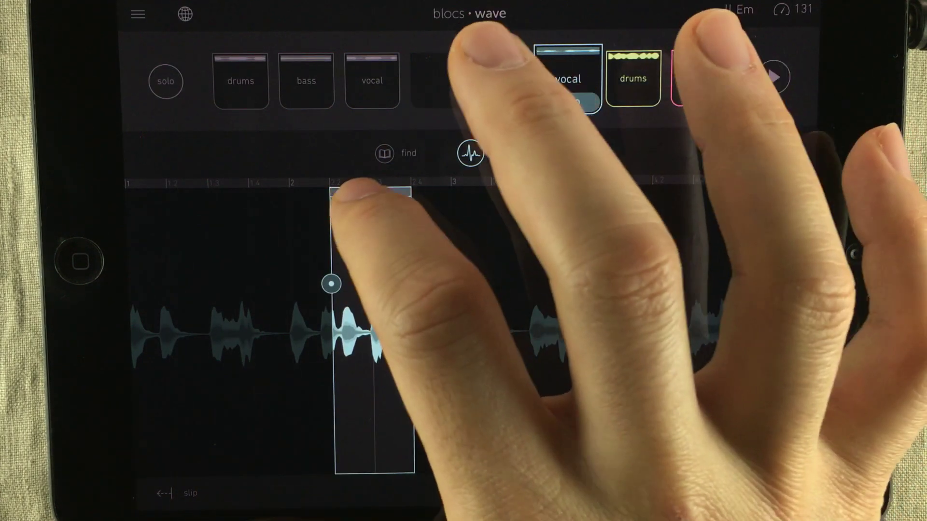
pyautogui.moveTo(371, 193); pyautogui.dragTo(696, 193)
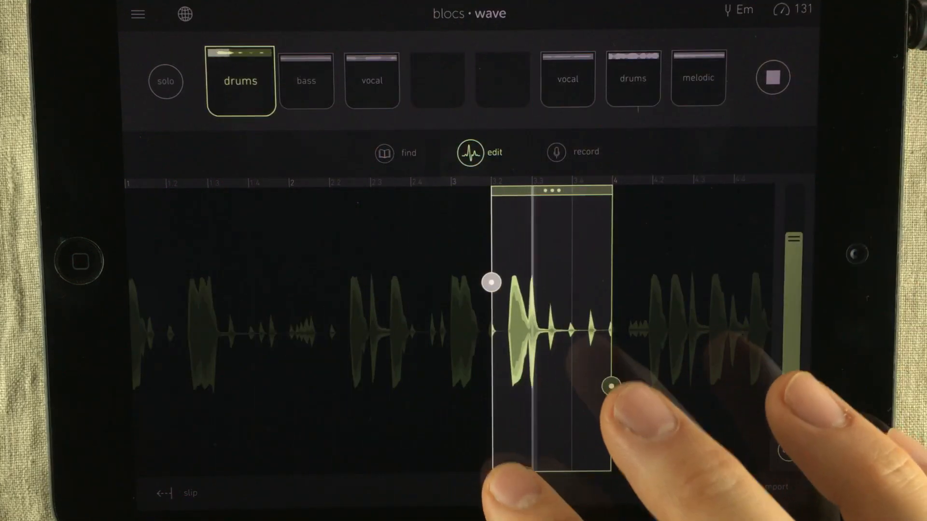
pyautogui.moveTo(551, 193)
pyautogui.mouseDown()
pyautogui.moveTo(592, 193)
pyautogui.moveTo(413, 193)
pyautogui.mouseUp()
# Stop playback and reset the drums region to span the full loop.
pyautogui.click(772, 77)
pyautogui.moveTo(456, 326); pyautogui.dragTo(772, 326)
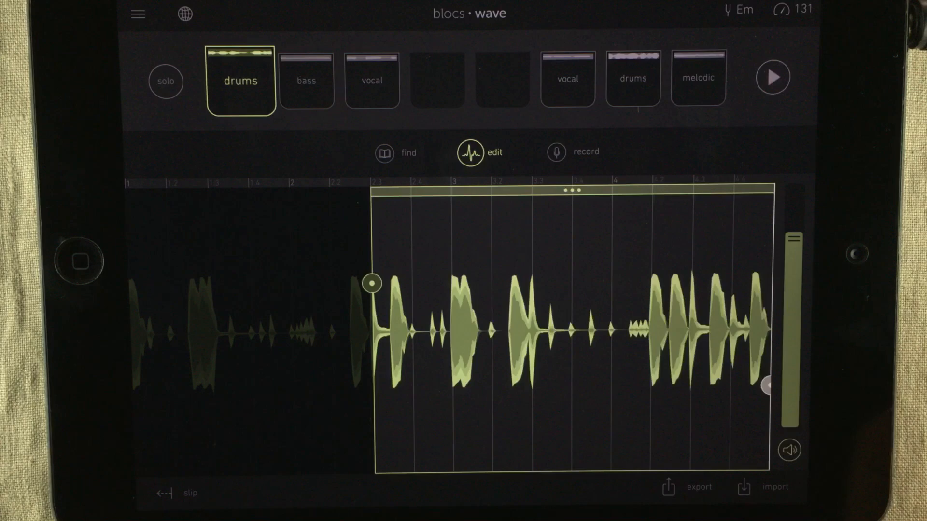
pyautogui.moveTo(372, 284); pyautogui.dragTo(130, 284)
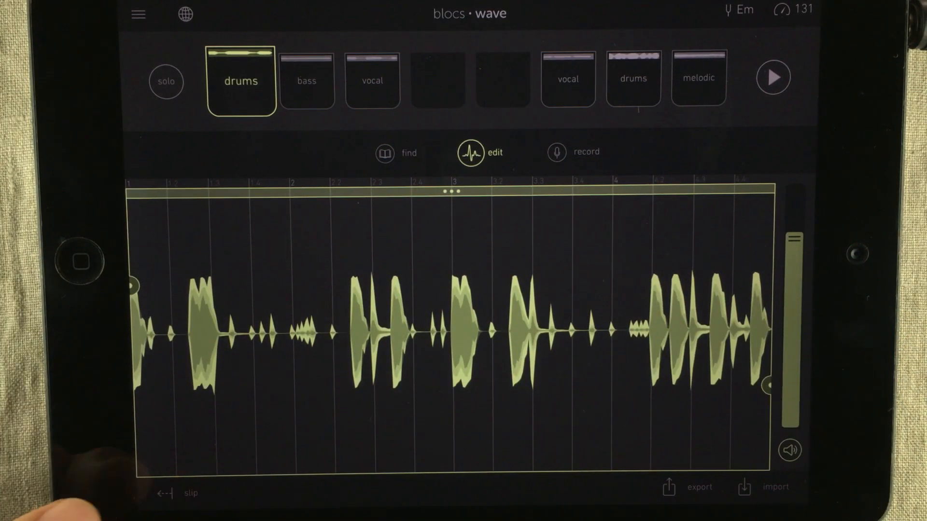
# Slip the drums audio earlier within the bloc, then slip it later again.
pyautogui.click(167, 492)
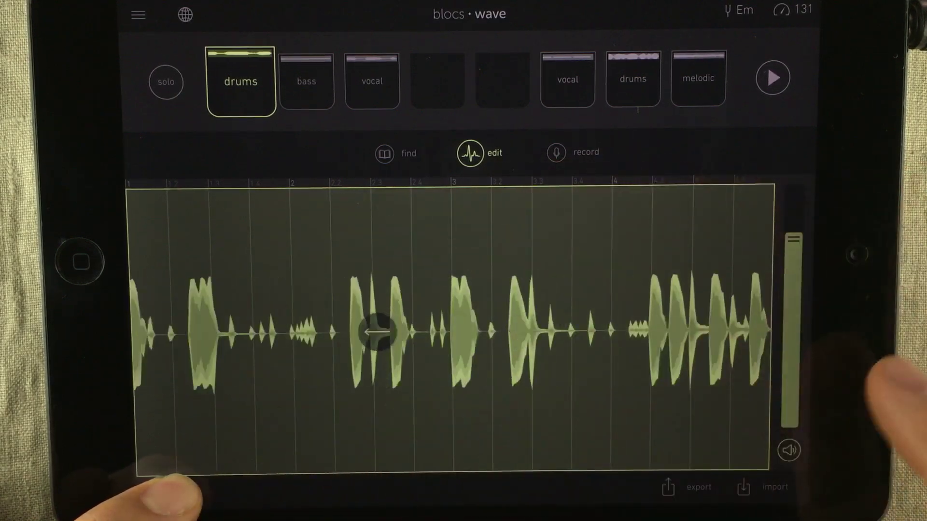
pyautogui.moveTo(377, 332); pyautogui.dragTo(217, 332)
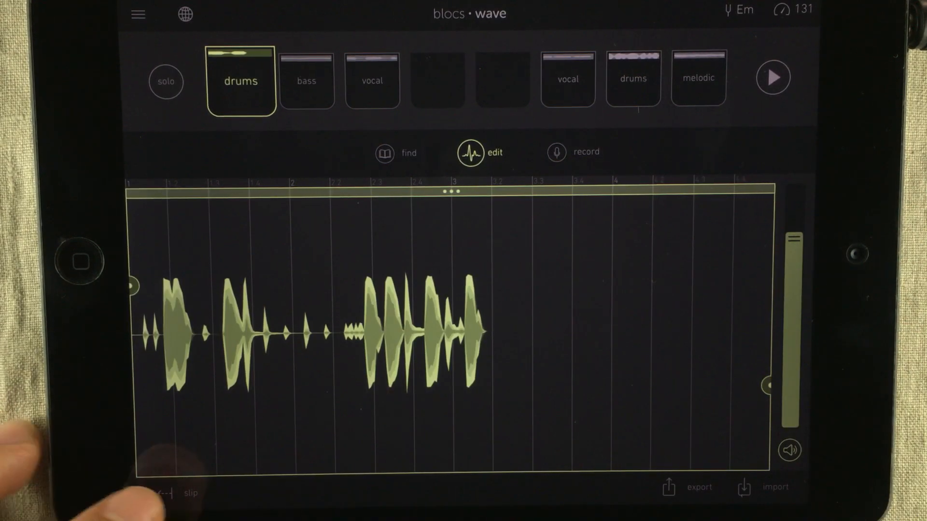
pyautogui.click(174, 492)
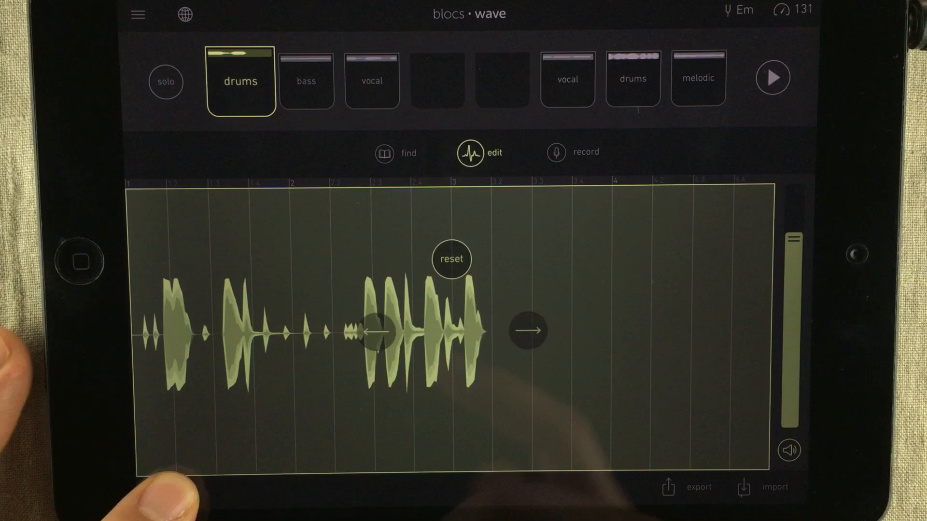
pyautogui.moveTo(528, 331); pyautogui.dragTo(652, 332)
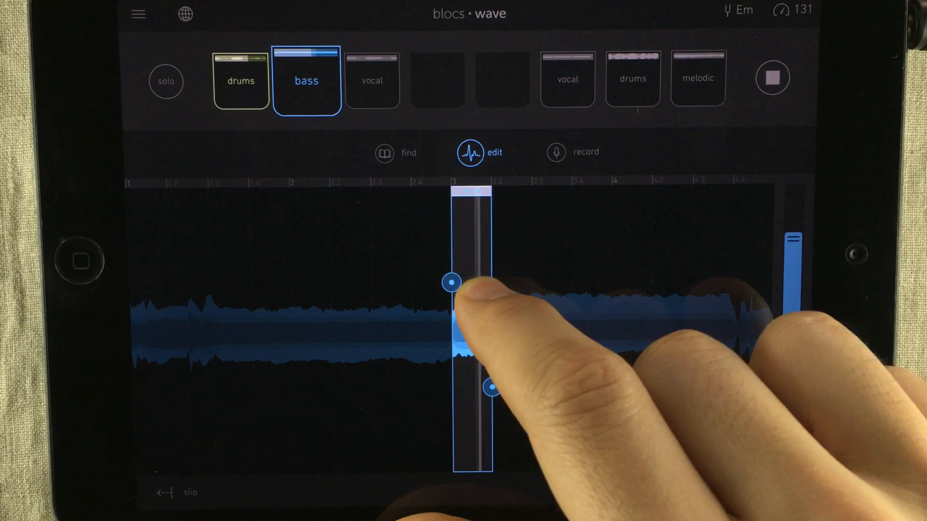
# Shift the bass slice selection one slice right and stop playback.
pyautogui.moveTo(431, 326); pyautogui.dragTo(472, 326)
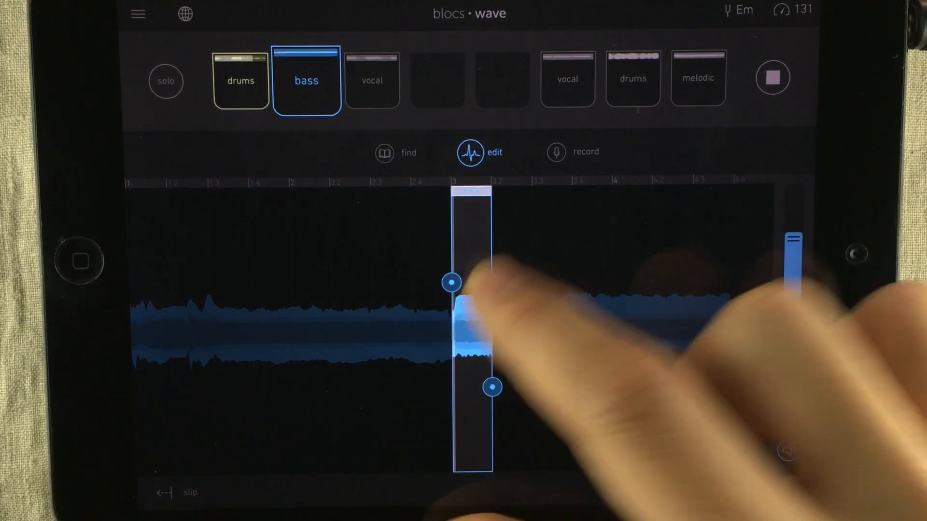
pyautogui.click(772, 77)
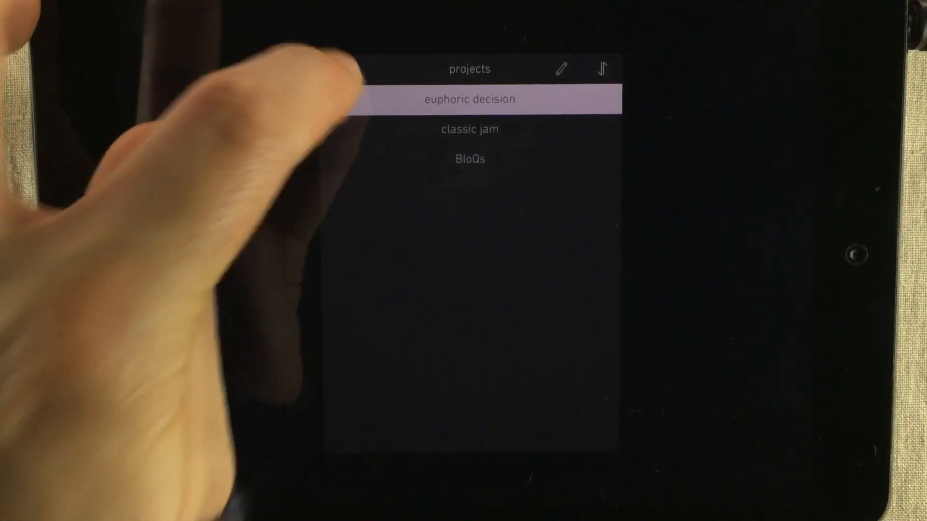
# Add a new project from the projects list and enter the empty 'driving fluid' session.
pyautogui.click(337, 69)
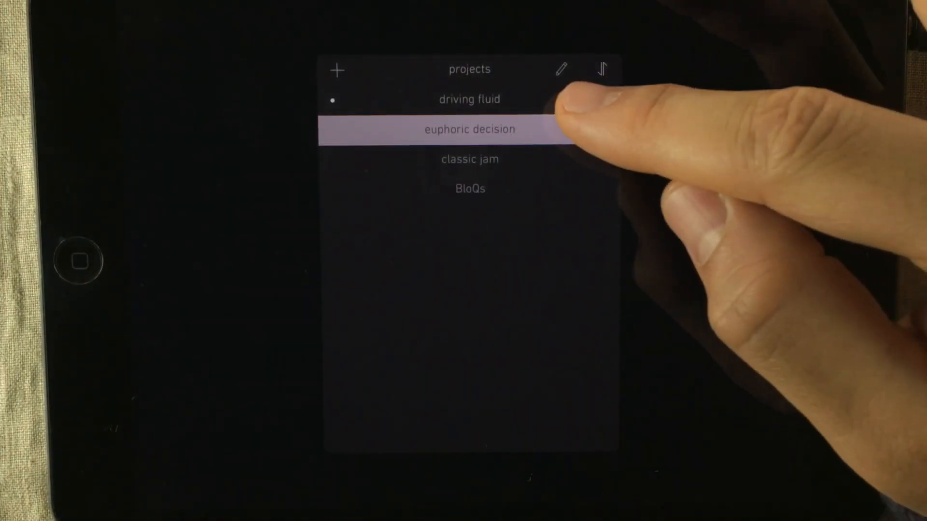
pyautogui.click(478, 99)
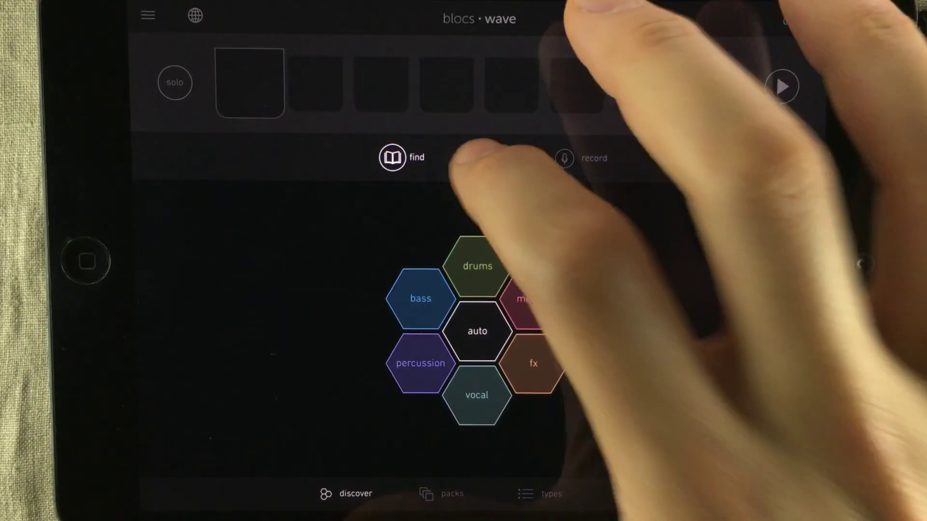
# Edit the empty bloc, importing the BloQs audio with key Cm and category bass.
pyautogui.click(479, 158)
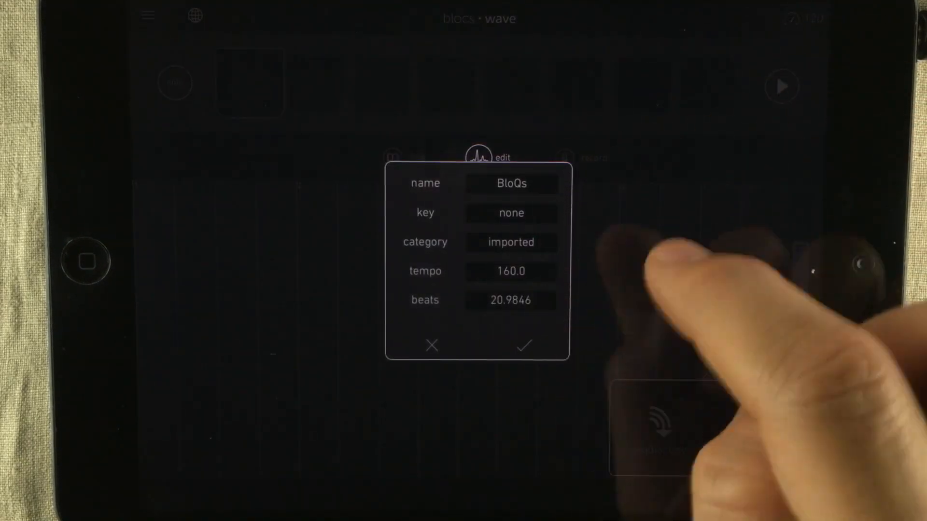
pyautogui.click(511, 212)
pyautogui.click(586, 196)
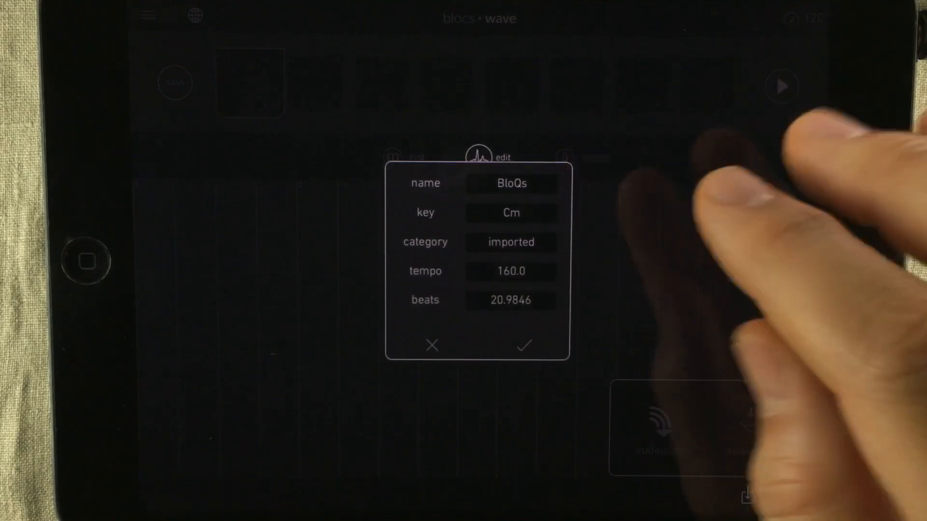
pyautogui.click(511, 242)
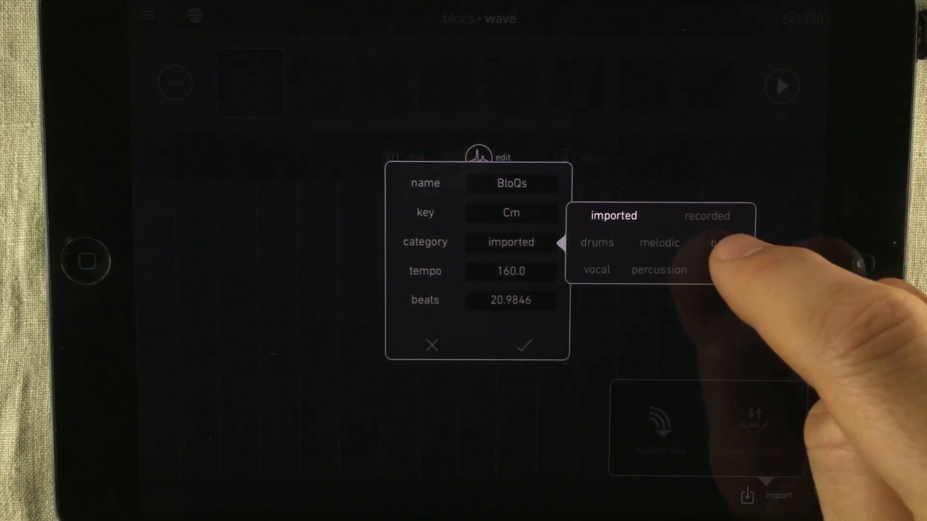
# Set the loop's tempo to 122 BPM over 16 beats, confirm the import and stop playback.
pyautogui.click(512, 271)
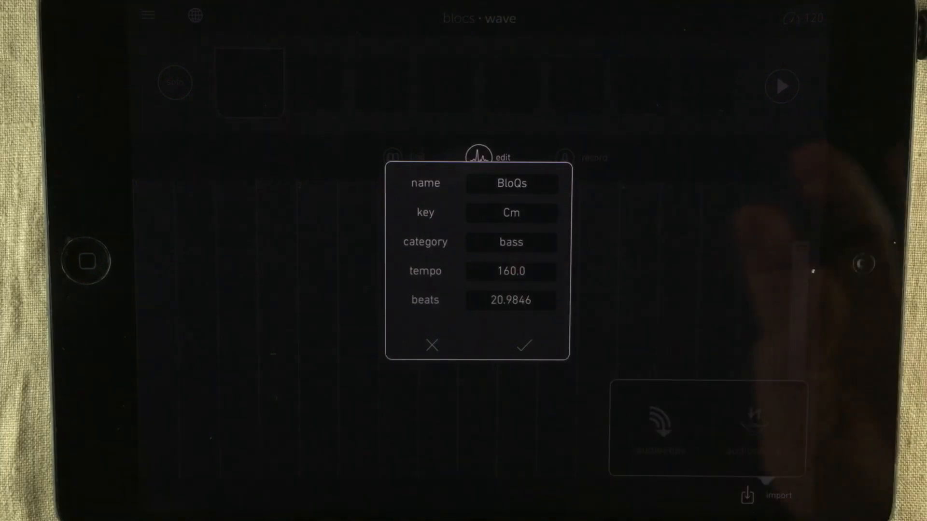
pyautogui.click(786, 314)
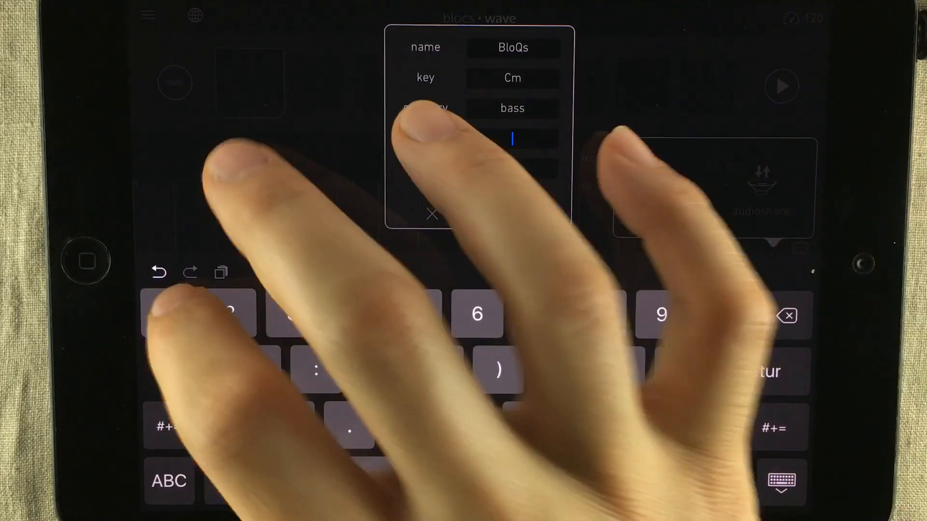
pyautogui.write('122')
pyautogui.click(512, 167)
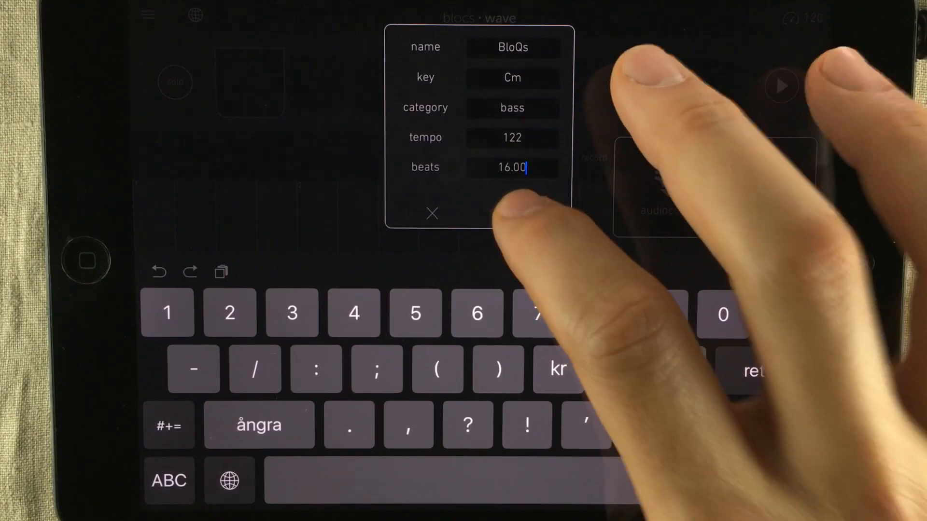
pyautogui.click(525, 215)
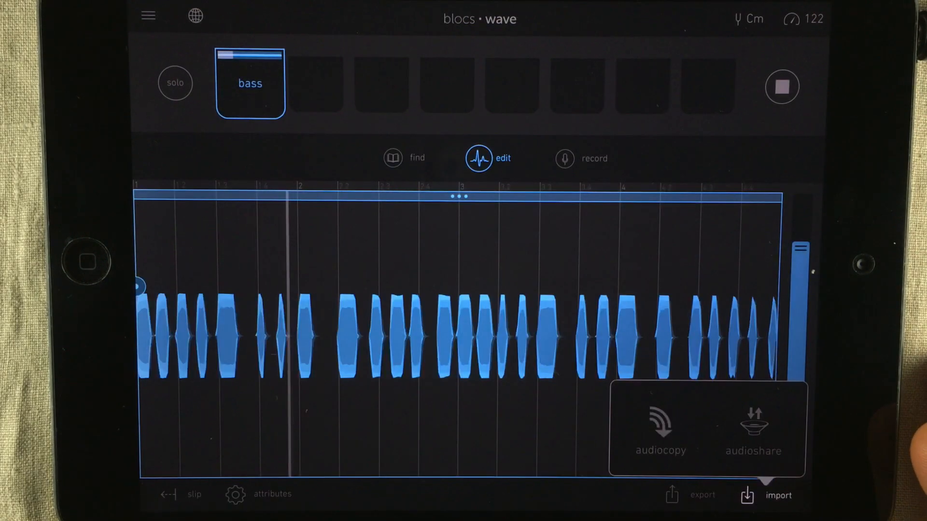
pyautogui.click(781, 85)
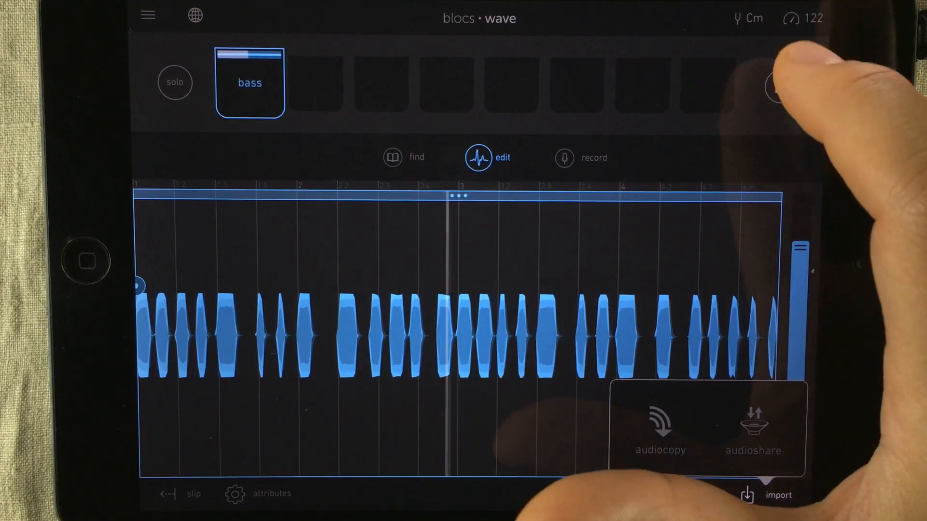
pyautogui.click(782, 87)
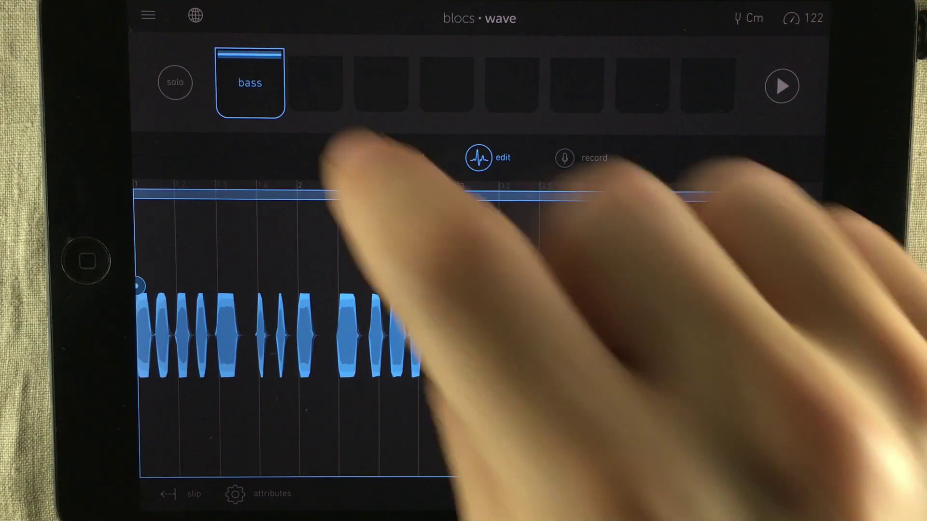
# Fill the second bloc with a drums loop, auditioning several alternatives.
pyautogui.click(316, 83)
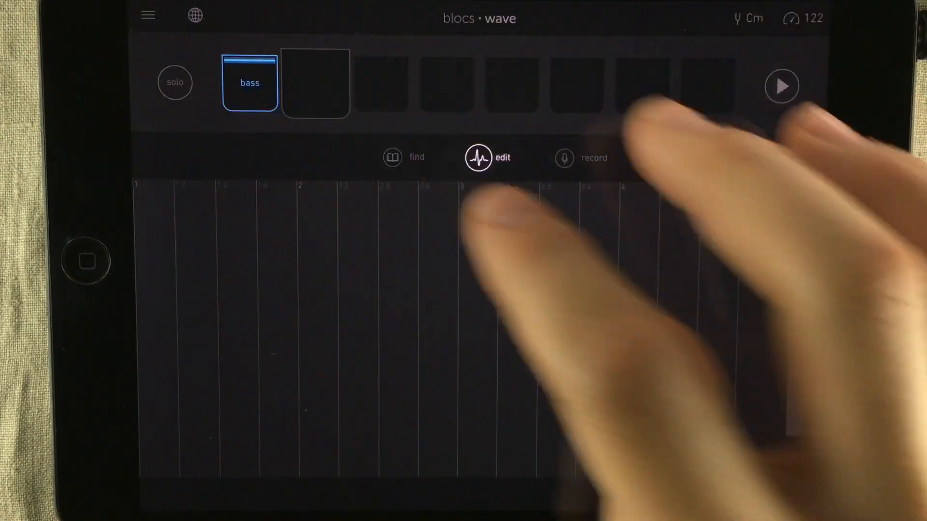
pyautogui.click(402, 157)
pyautogui.click(478, 266)
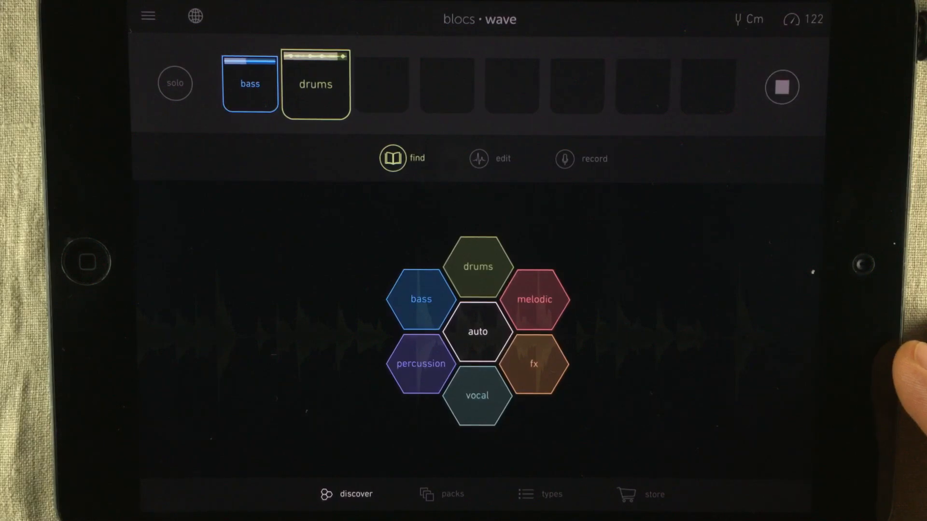
pyautogui.click(478, 266)
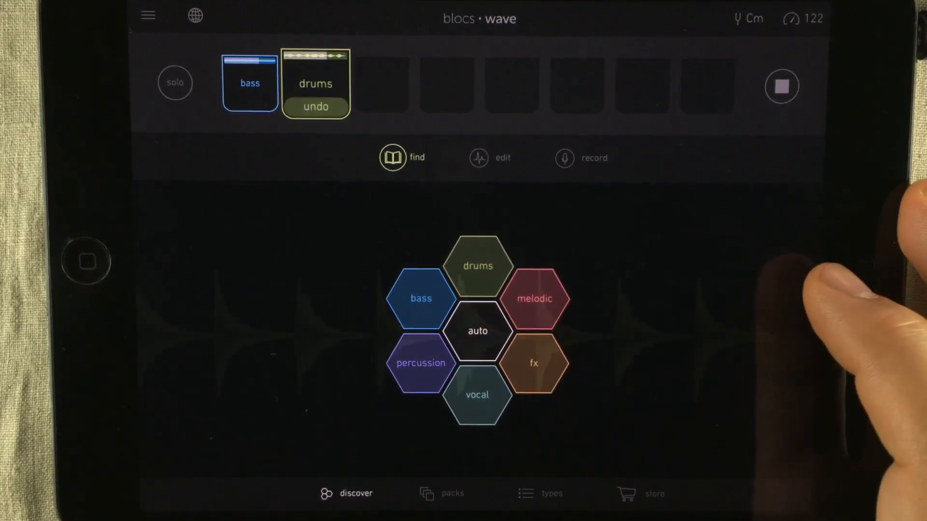
pyautogui.click(479, 266)
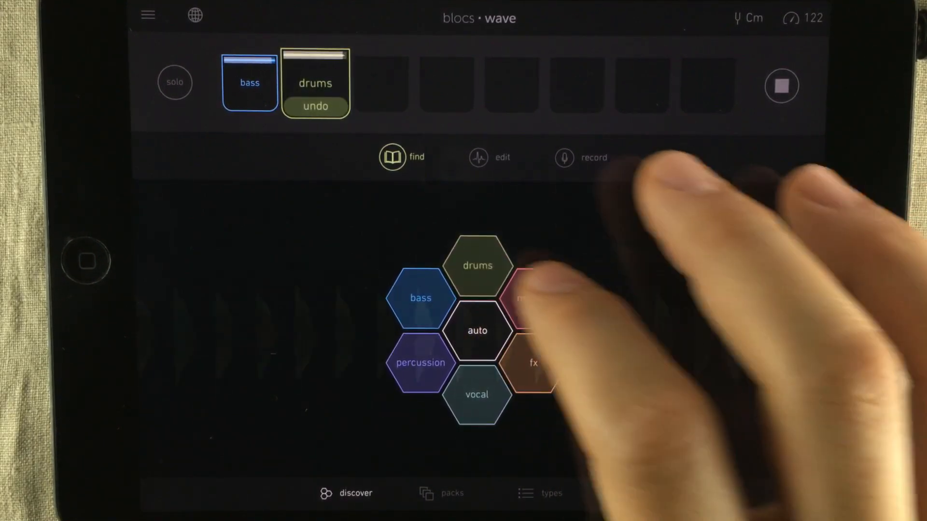
pyautogui.click(478, 266)
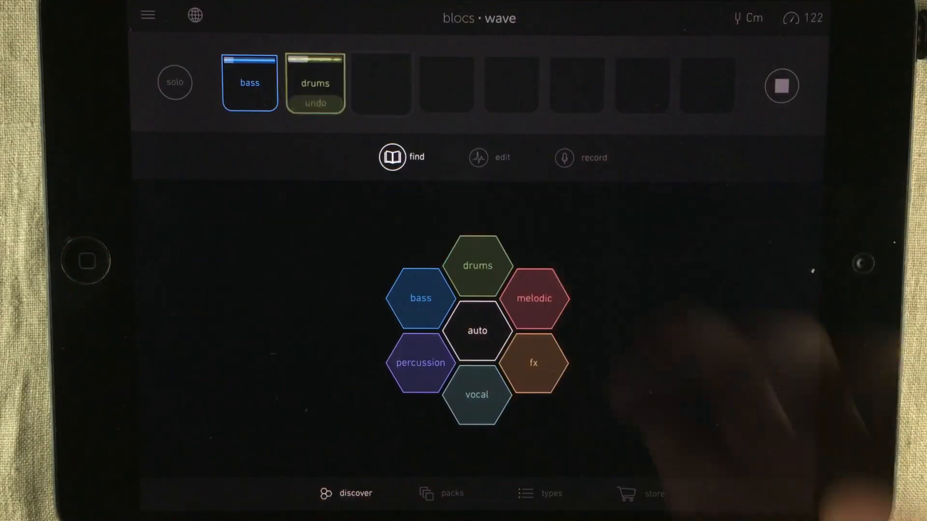
# Add a vocal loop and an fx loop in the next two blocs.
pyautogui.click(477, 394)
pyautogui.click(476, 395)
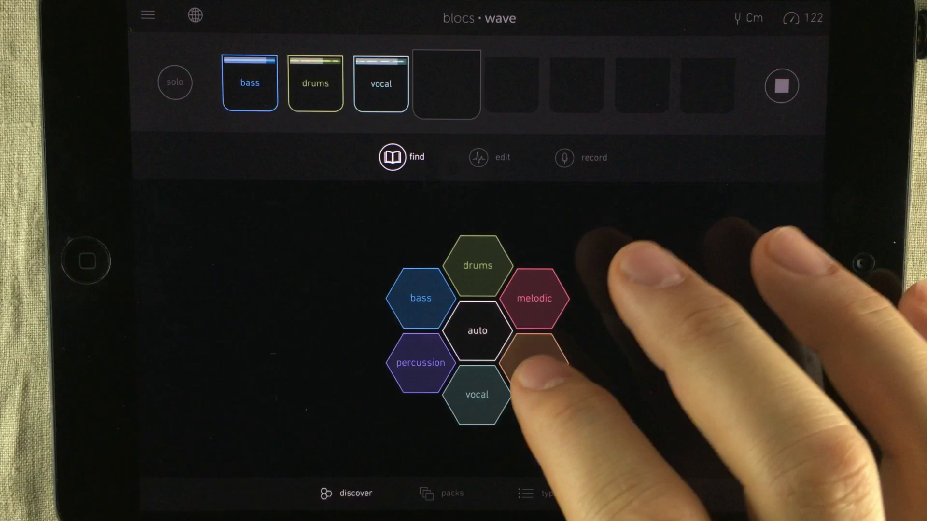
pyautogui.click(533, 363)
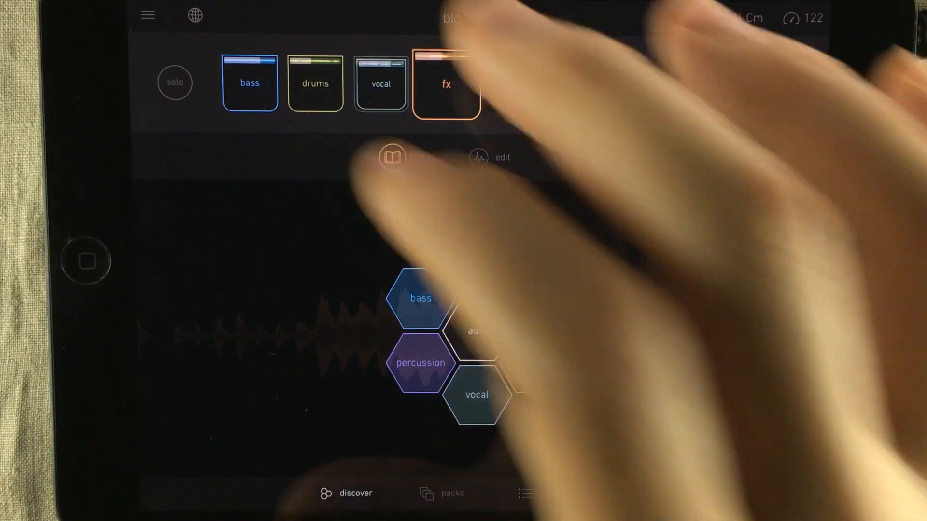
# With the vocal bloc selected, list the future house pack's loops and stop playback.
pyautogui.click(381, 84)
pyautogui.click(442, 493)
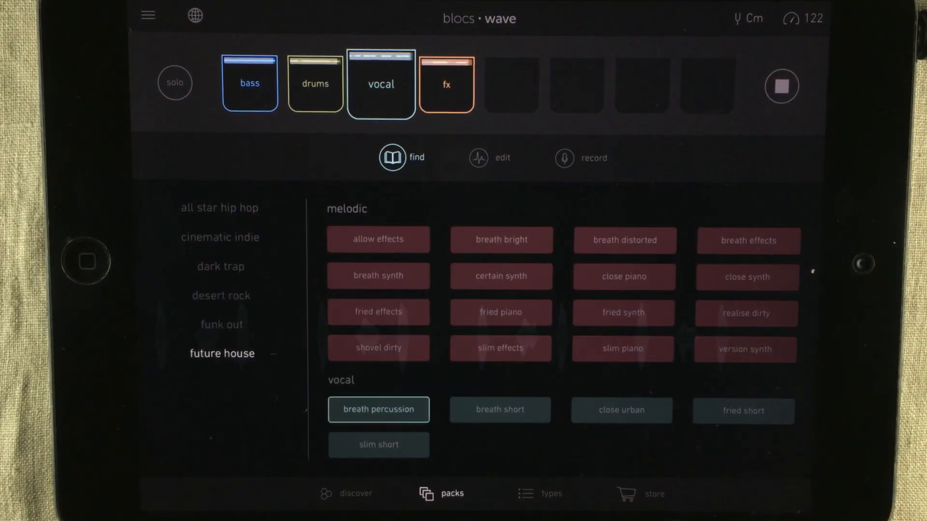
pyautogui.click(780, 85)
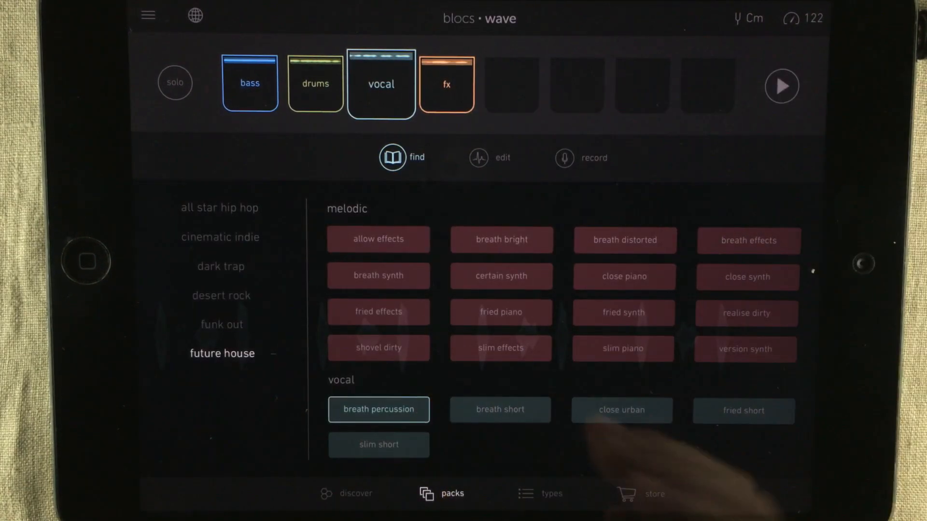